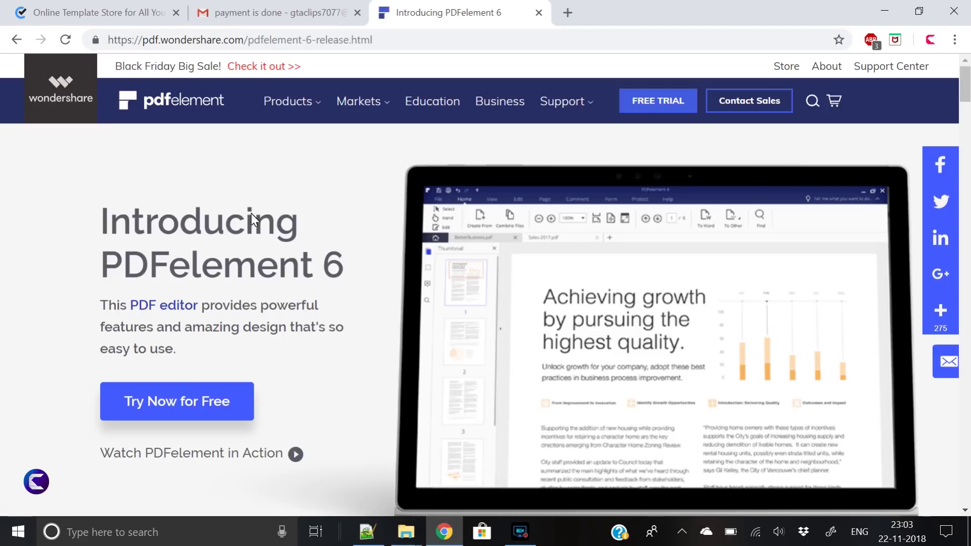
Step: Browse the Wondershare PDFelement web page, then minimize Chrome to show the desktop
scroll(310, 271, down, 5)
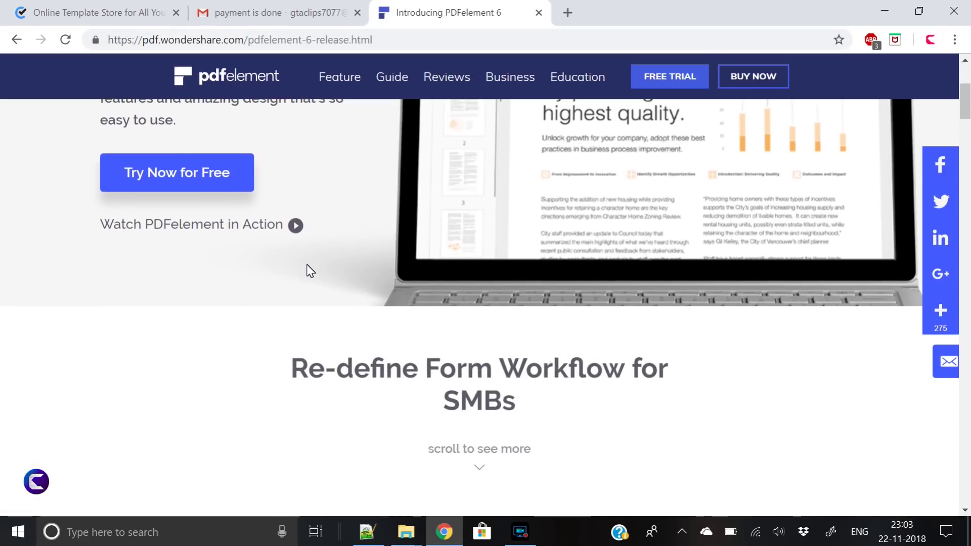
scroll(311, 271, down, 10)
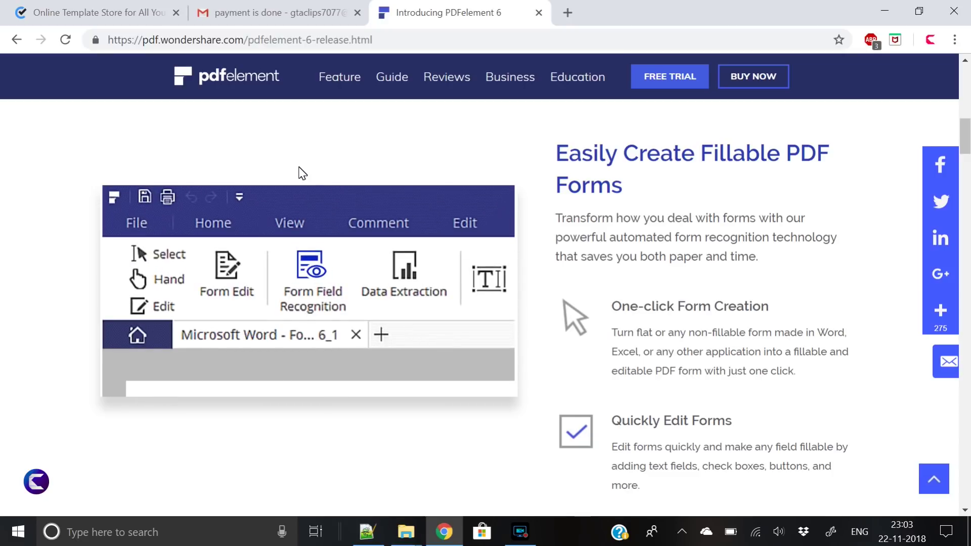
scroll(302, 173, down, 3)
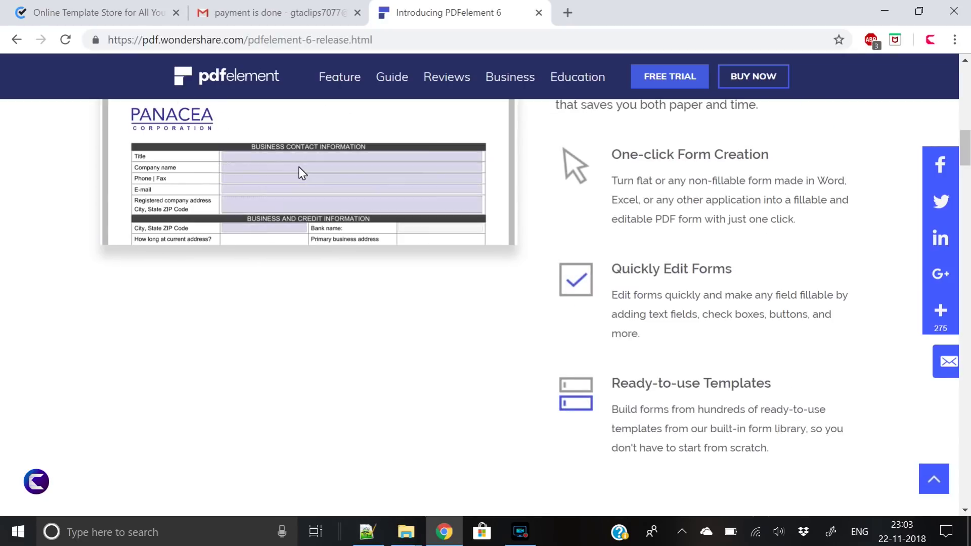
scroll(302, 173, down, 8)
scroll(302, 173, down, 2)
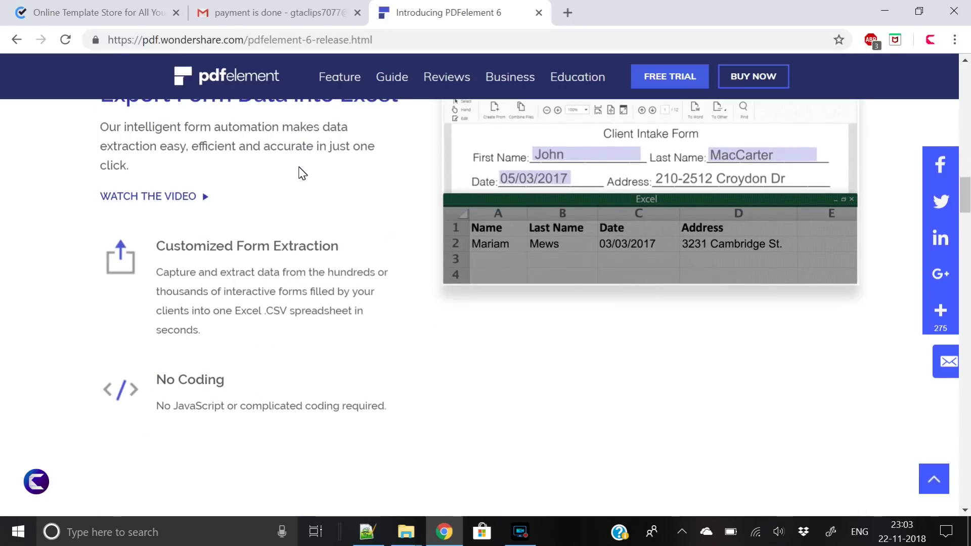
scroll(302, 173, up, 13)
scroll(302, 173, up, 3)
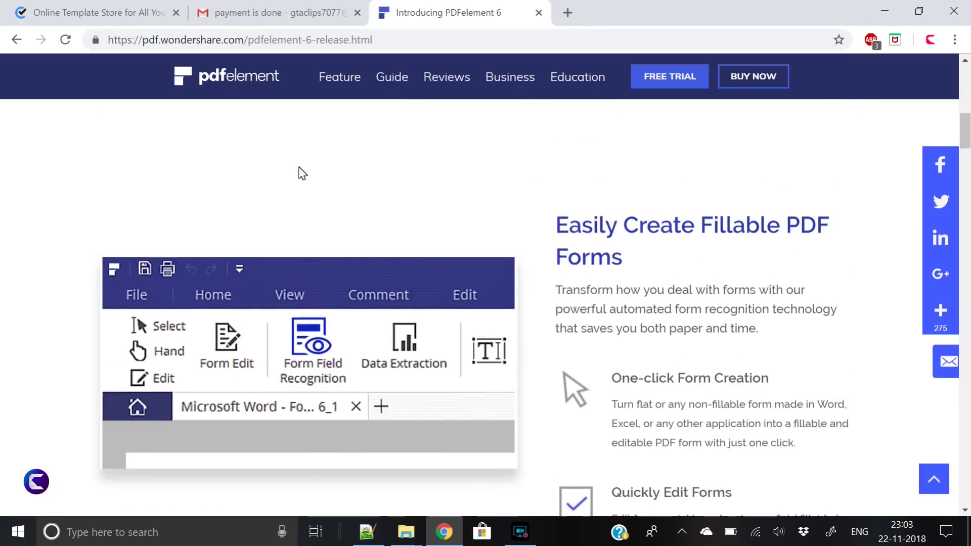
scroll(302, 173, down, 3)
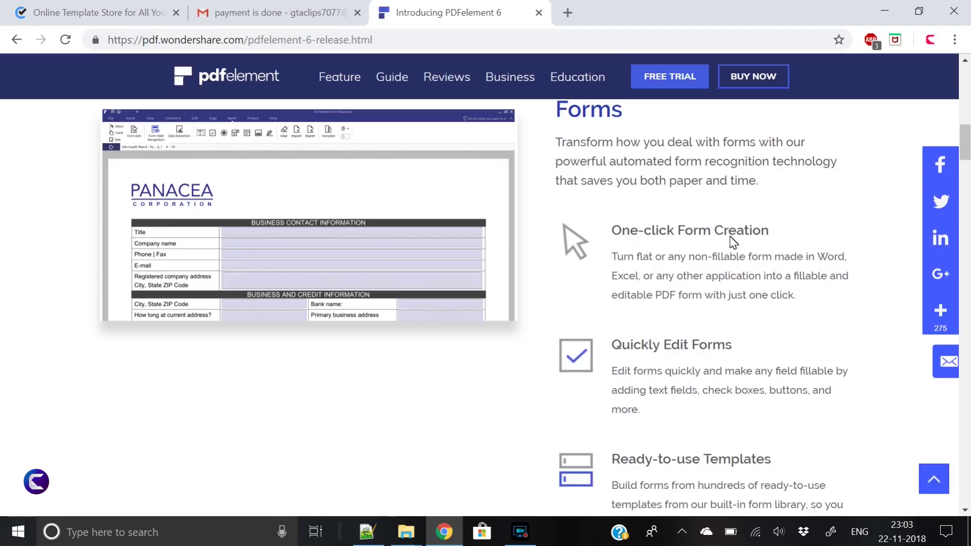
scroll(690, 359, down, 2)
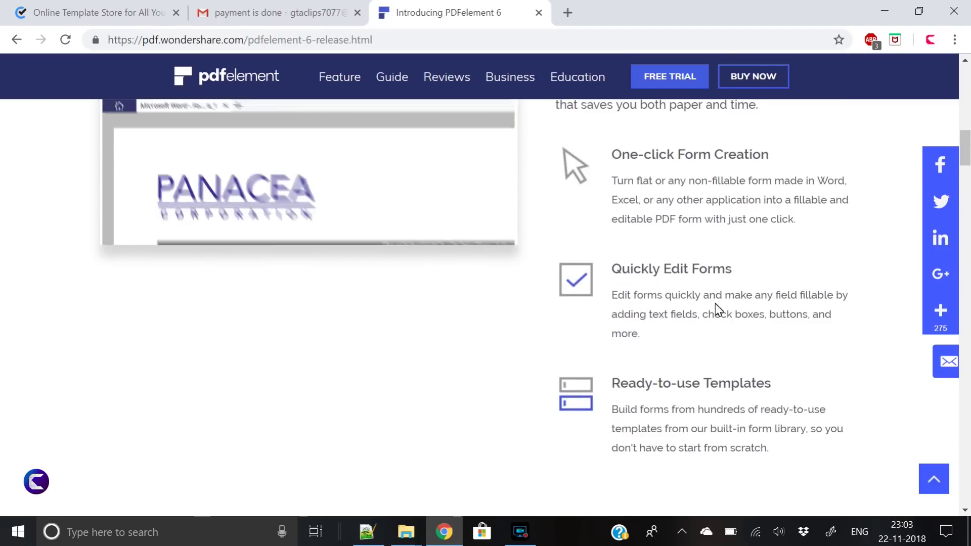
scroll(715, 303, down, 3)
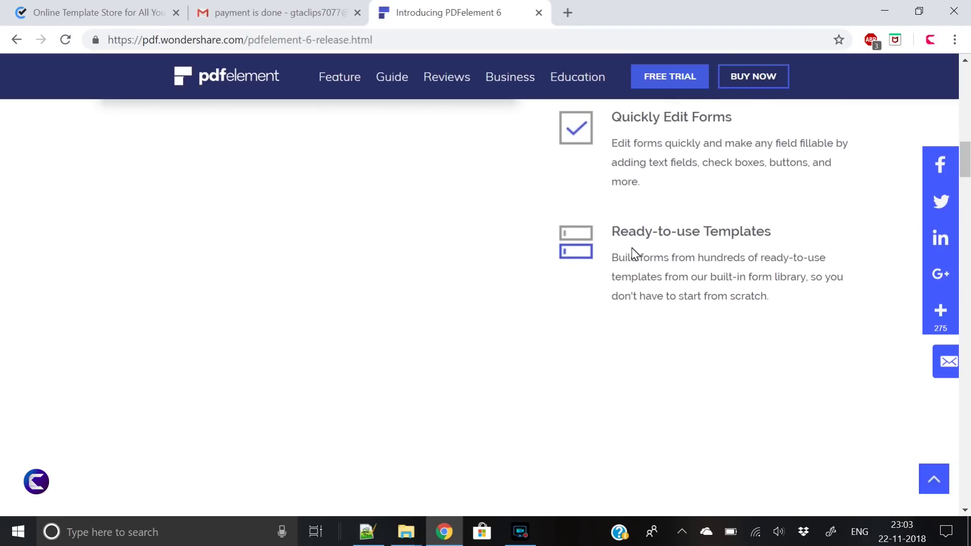
scroll(468, 318, down, 5)
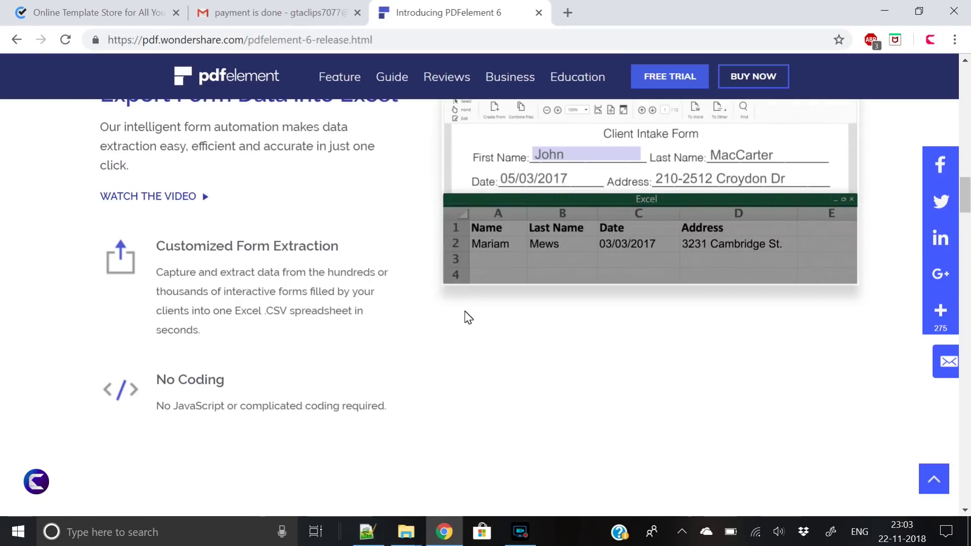
scroll(469, 317, down, 5)
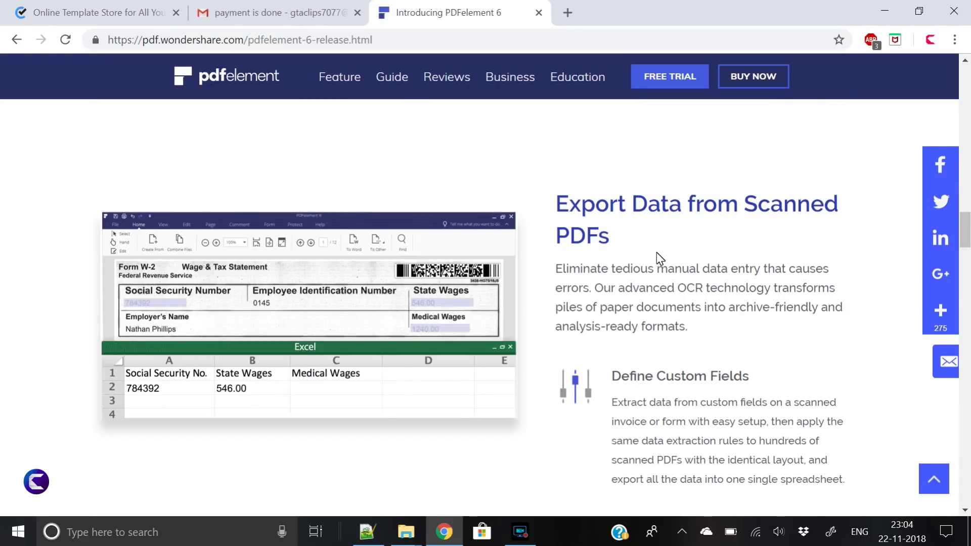
scroll(628, 258, down, 10)
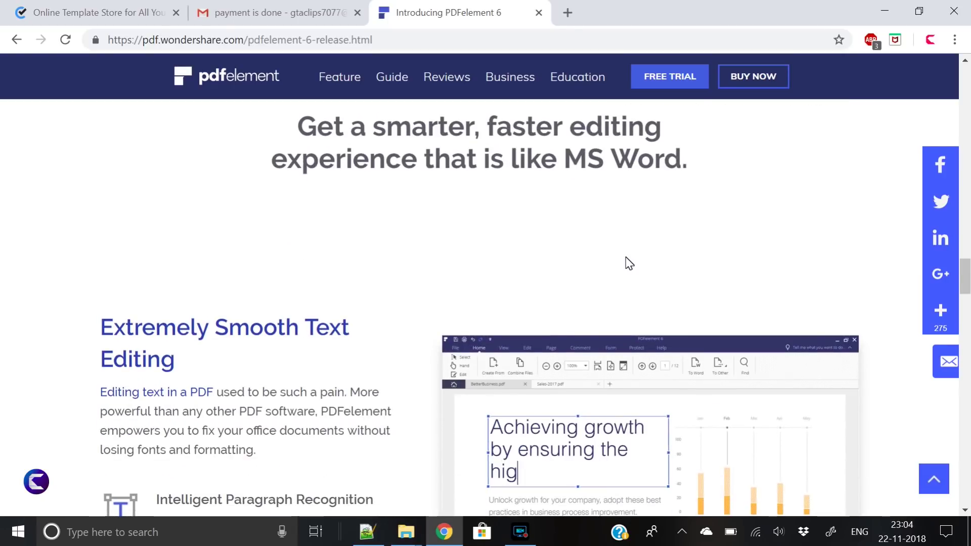
scroll(516, 243, down, 4)
scroll(356, 286, up, 3)
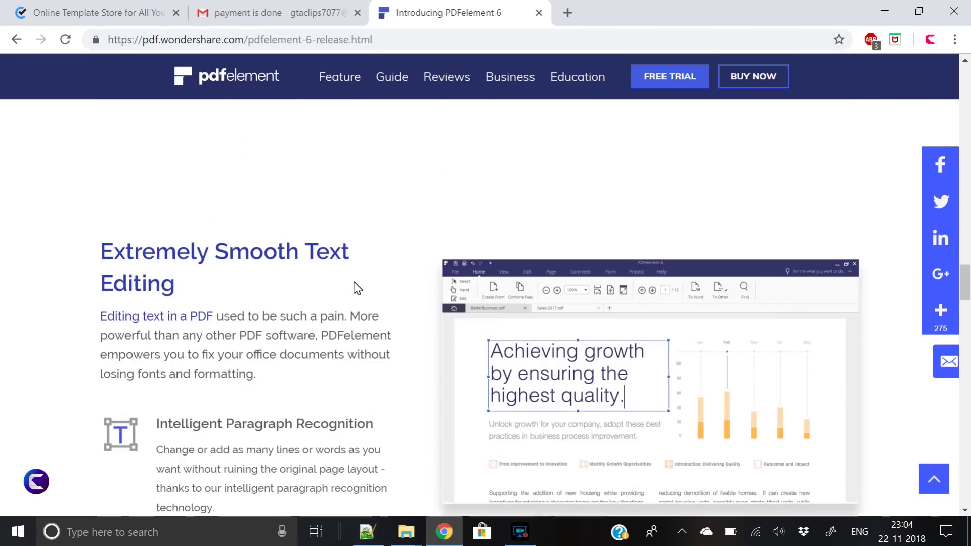
scroll(356, 288, up, 7)
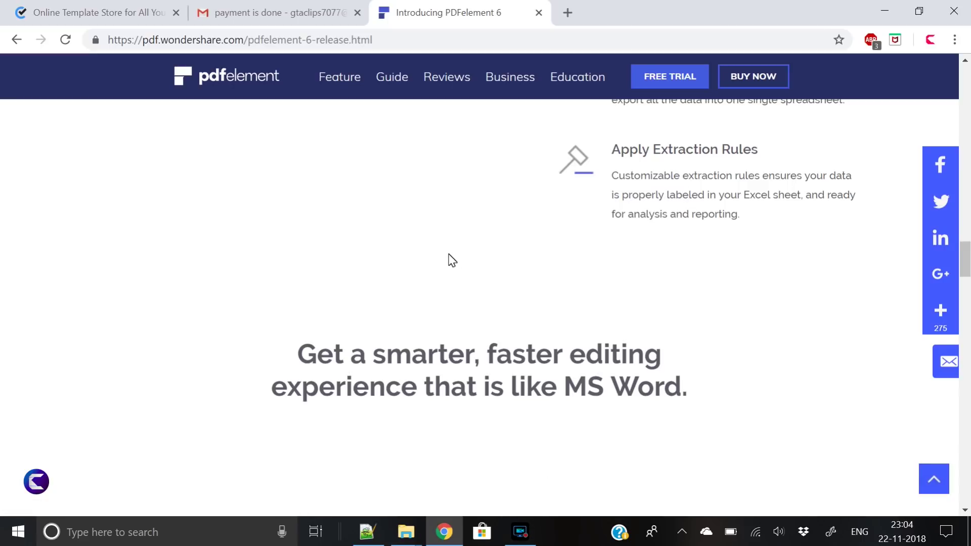
click(885, 11)
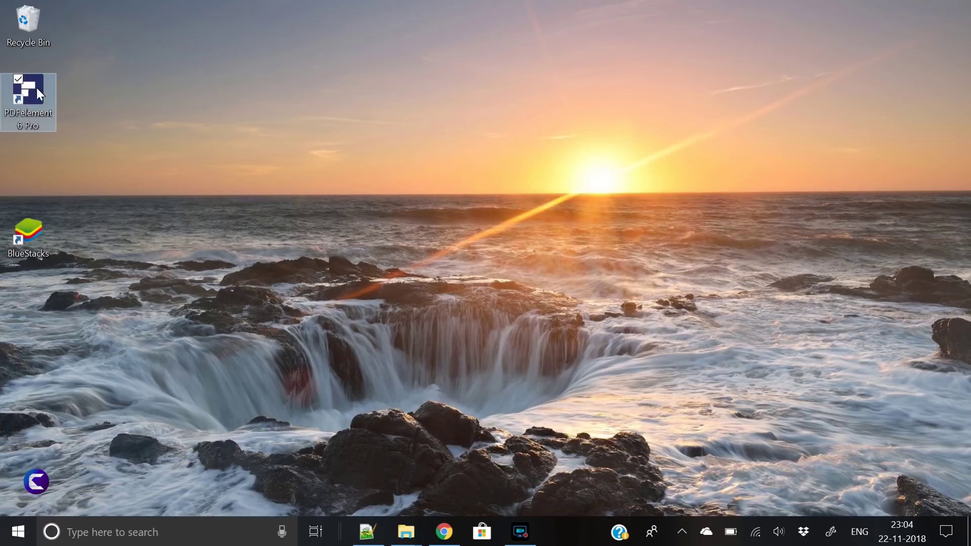
click(196, 206)
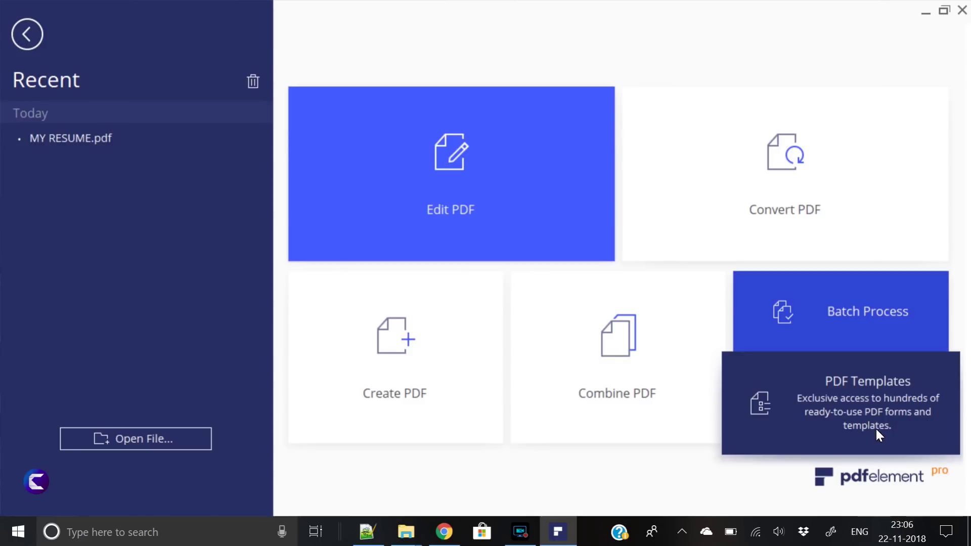
Step: In PDF Templates, filter the library to Miscellaneous > Resume Template
click(872, 402)
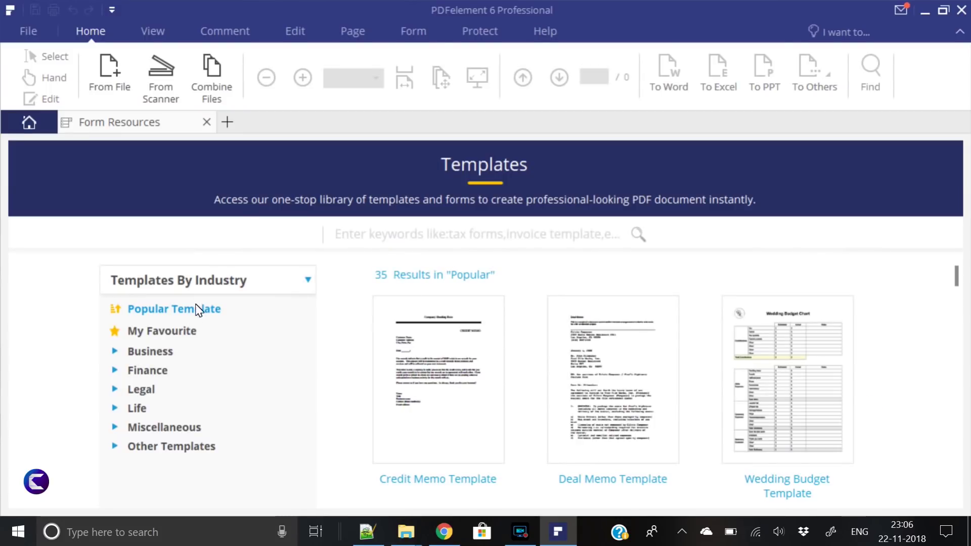
click(164, 427)
scroll(148, 488, down, 5)
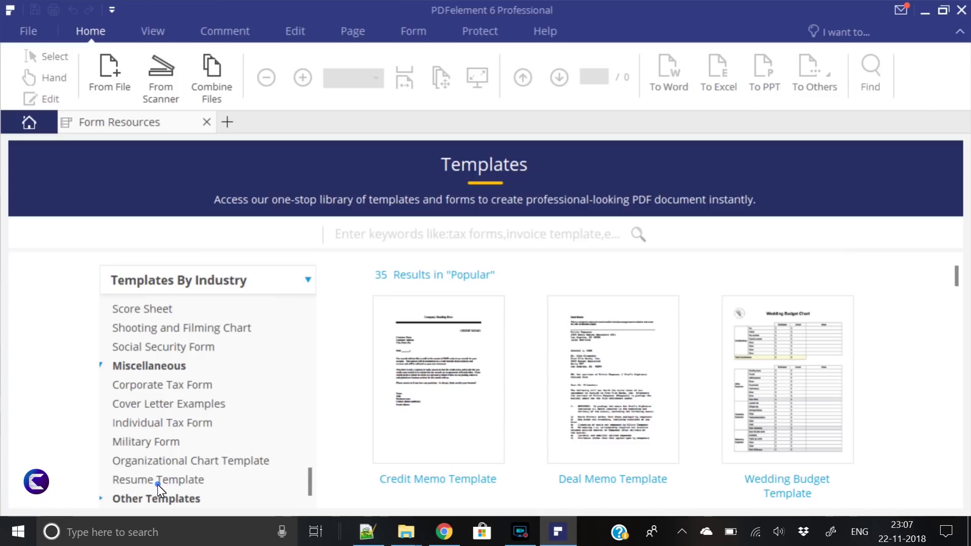
click(158, 484)
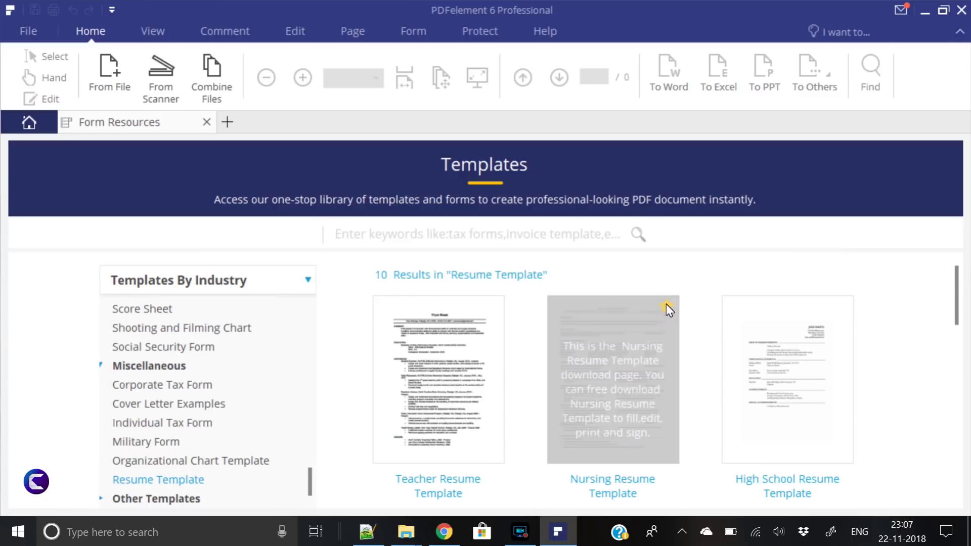
Step: Preview the Basic Resume Template's fourth design and download it as a document
scroll(660, 313, down, 3)
scroll(951, 322, up, 3)
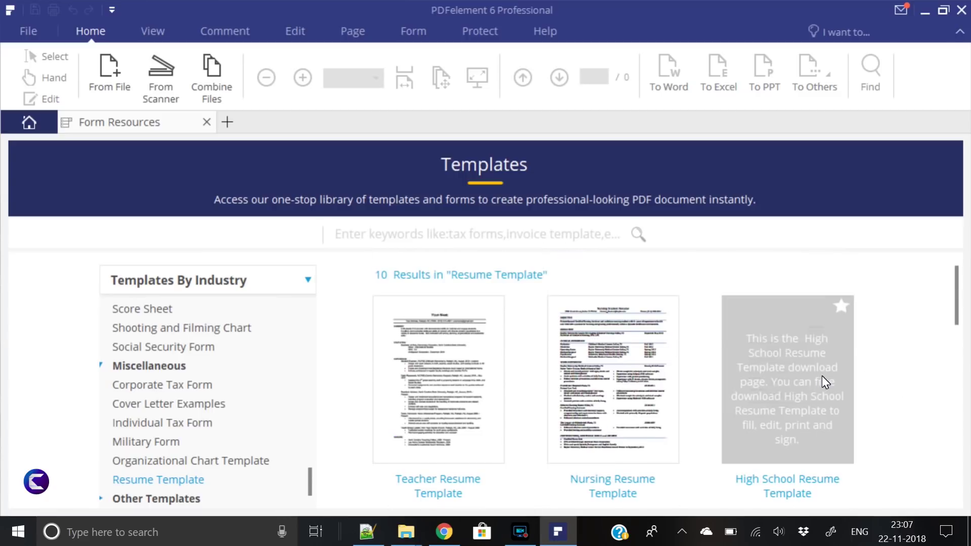
scroll(834, 378, down, 3)
scroll(886, 424, down, 3)
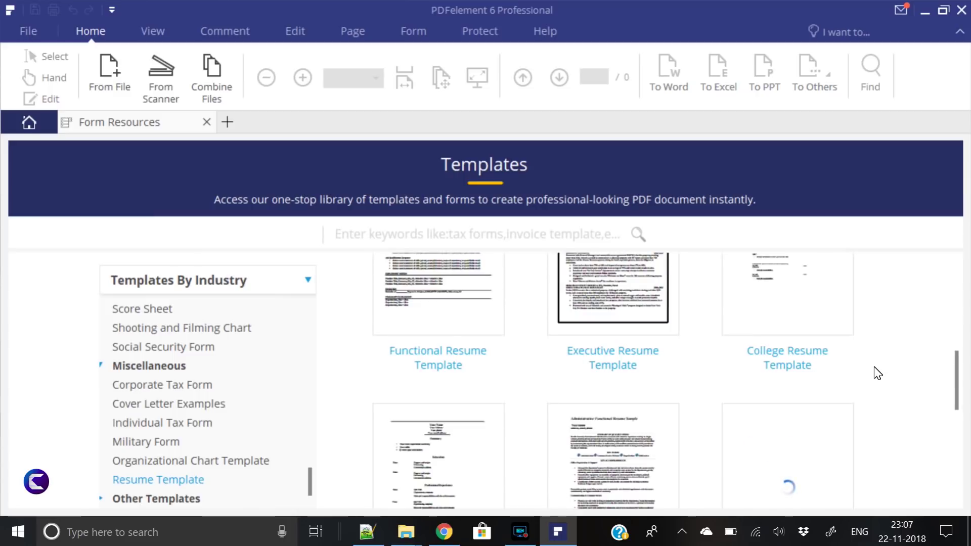
scroll(877, 369, down, 3)
scroll(875, 365, down, 3)
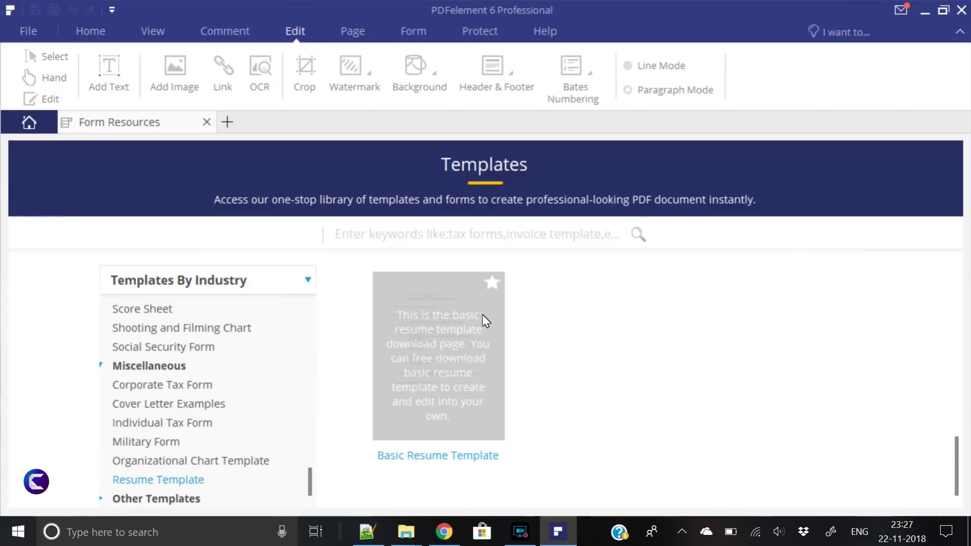
click(439, 360)
click(496, 213)
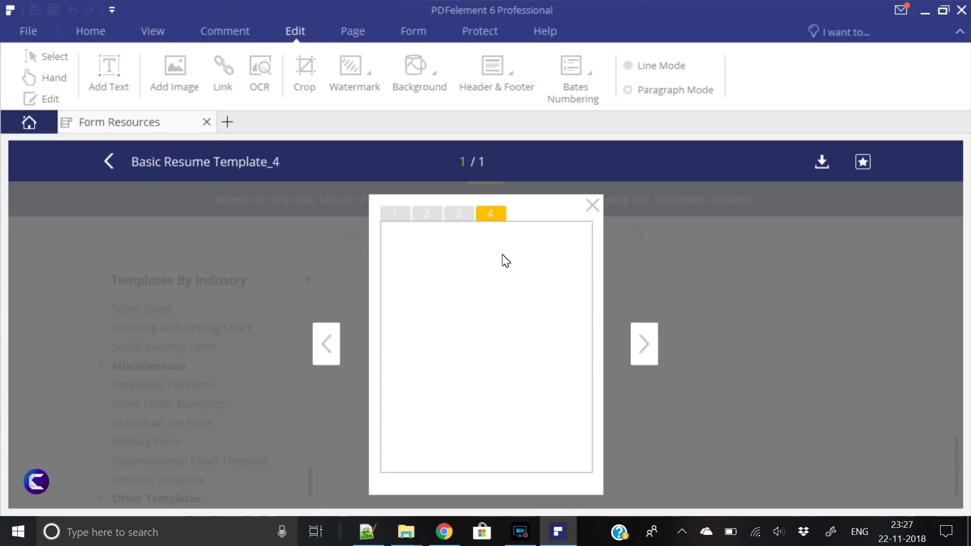
click(823, 163)
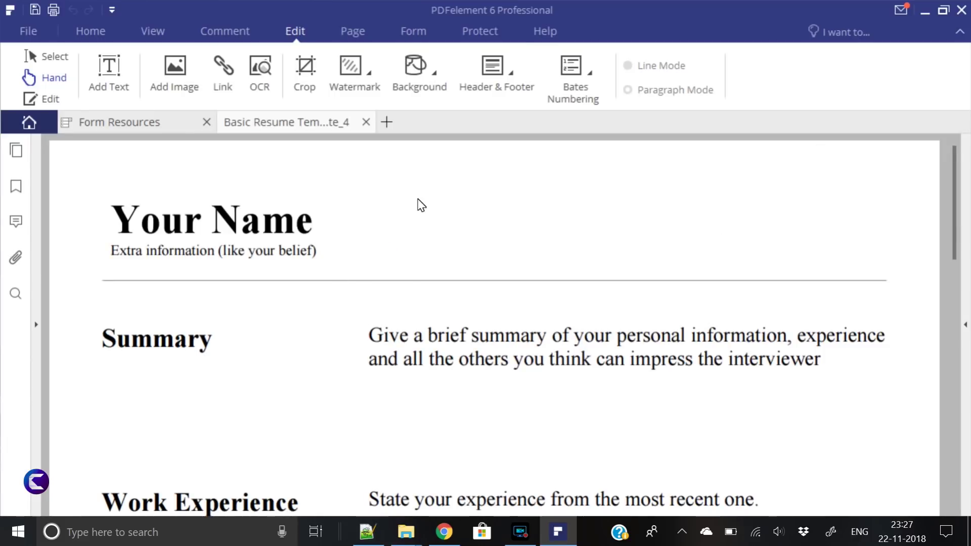
Step: Review Basic Resume Template_4, enable Edit mode and select the Your Name block
scroll(420, 247, down, 20)
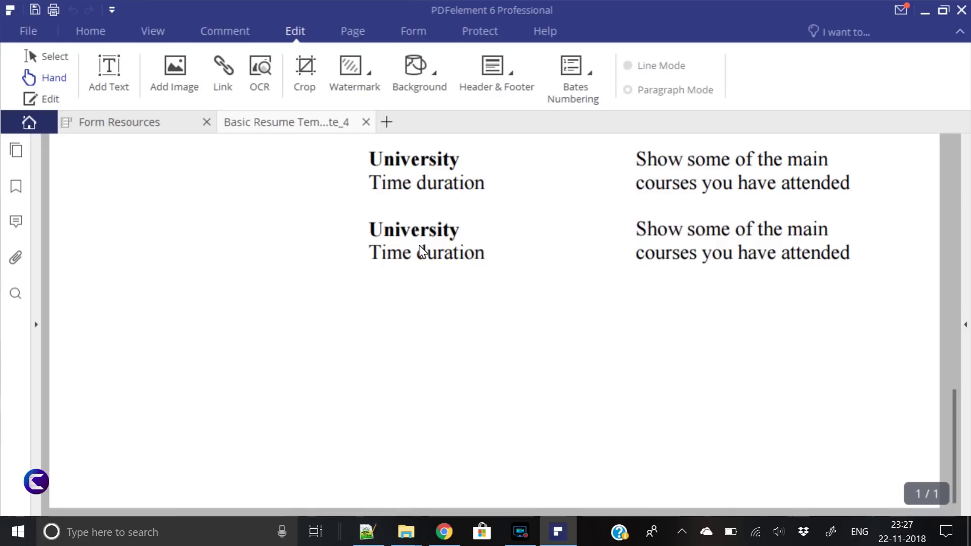
scroll(422, 250, up, 20)
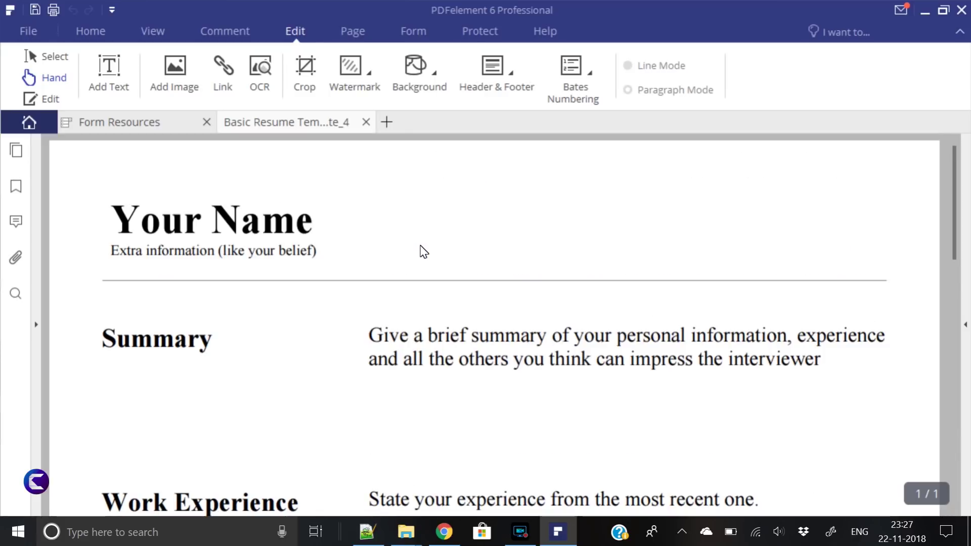
click(43, 99)
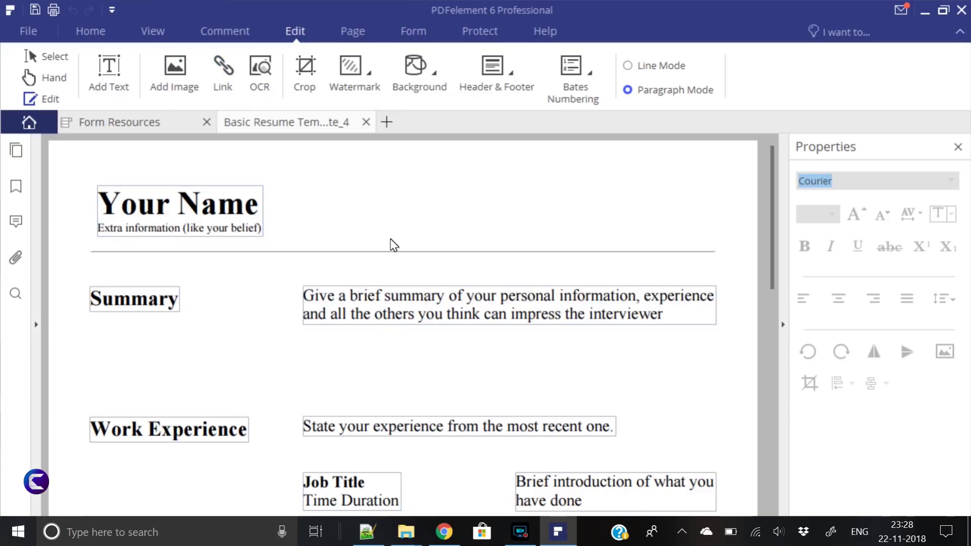
click(180, 207)
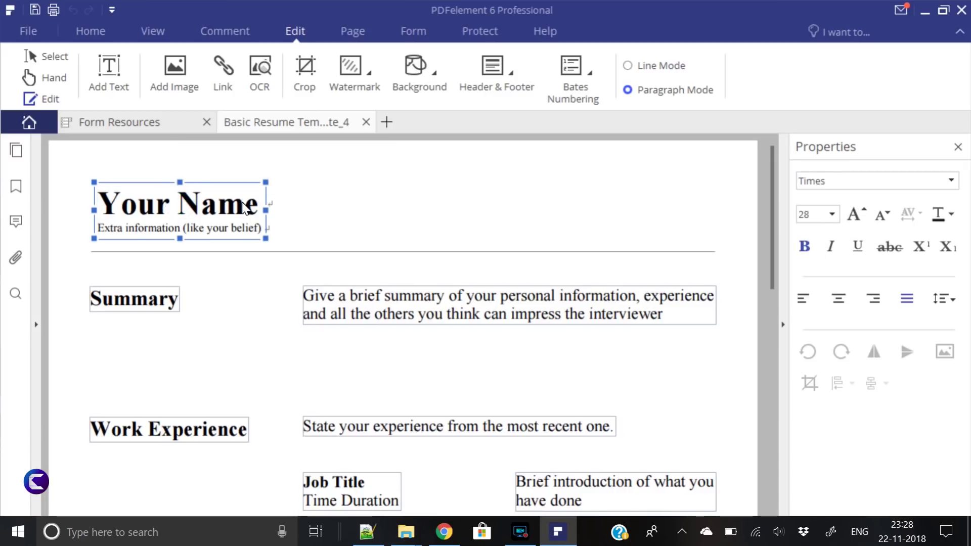
Step: Replace the Your Name heading with CREATIVE VENUS at 18-point size
drag(261, 208, 104, 201)
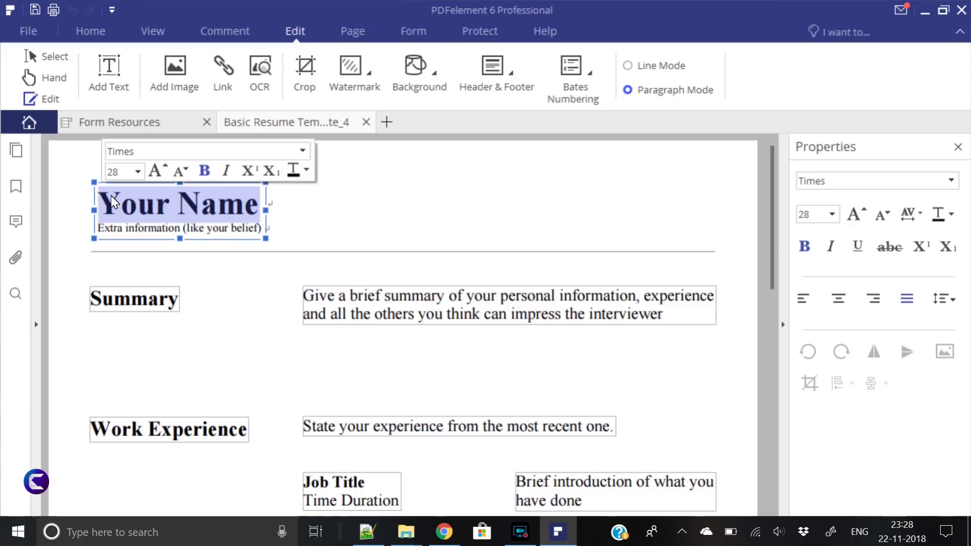
key(Delete)
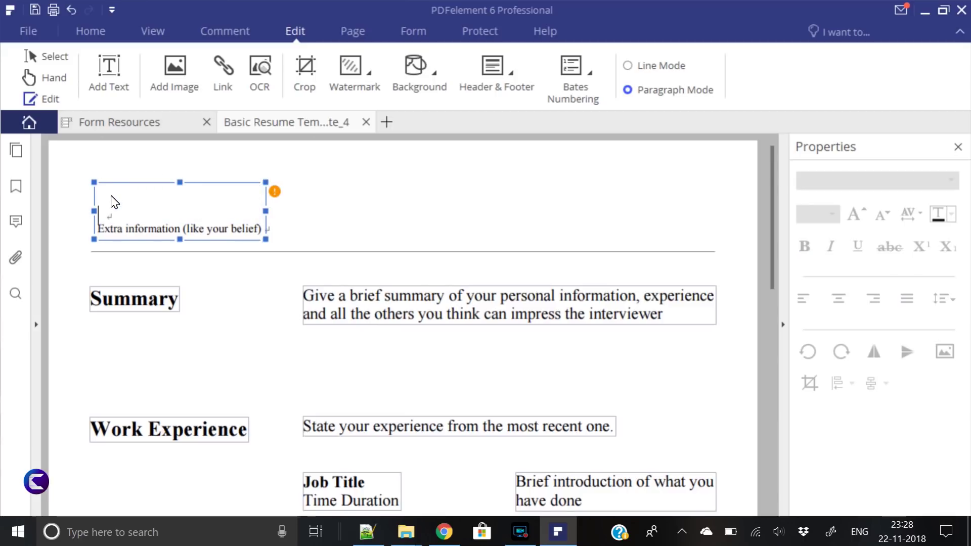
text(CREA)
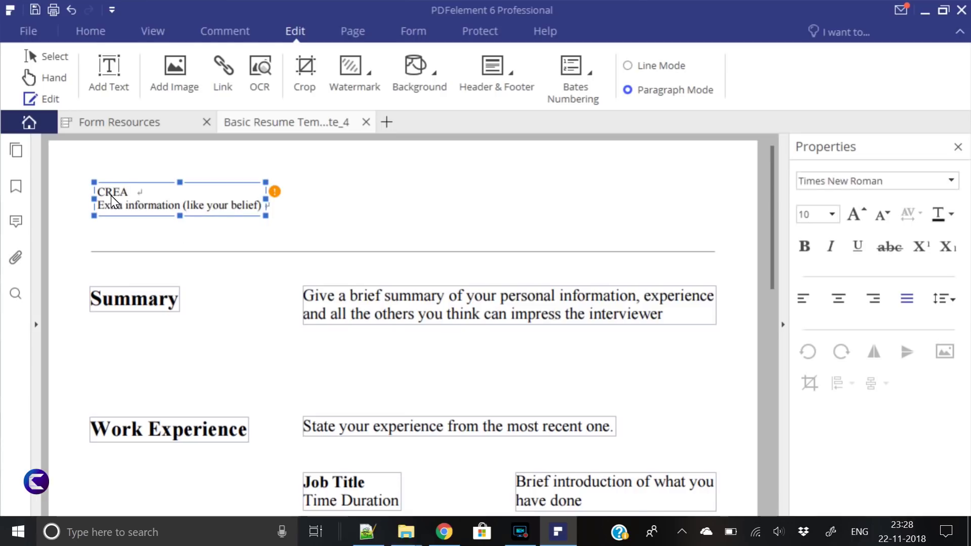
text(TIVE VENUS)
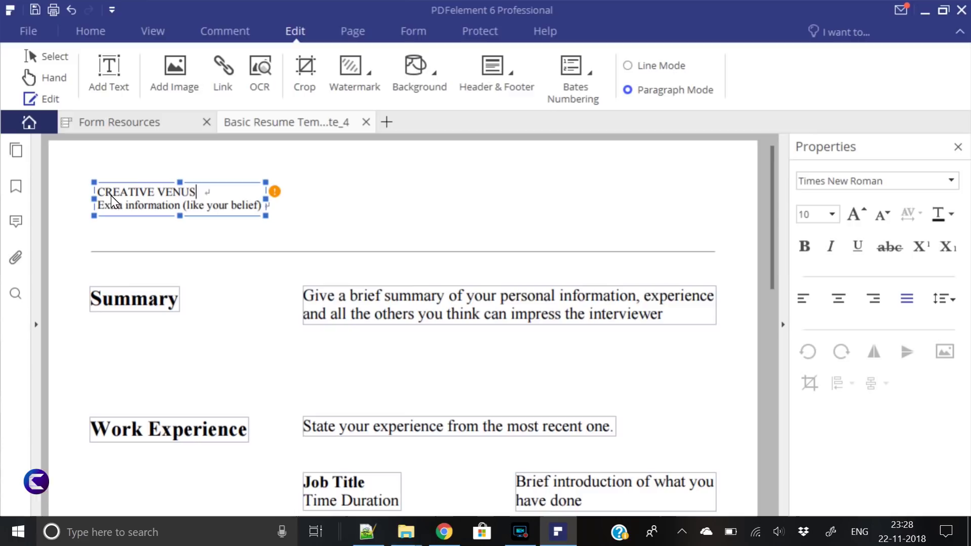
triple_click(205, 192)
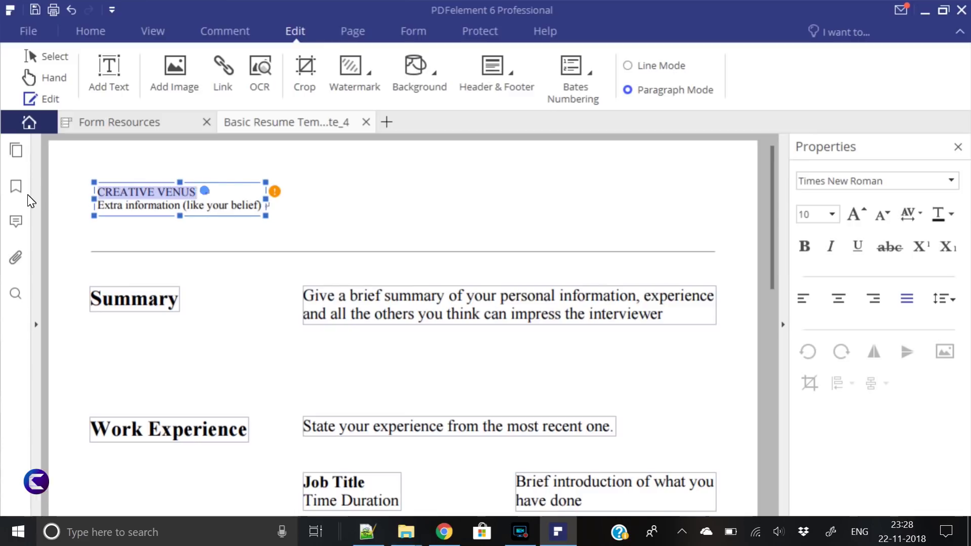
click(831, 216)
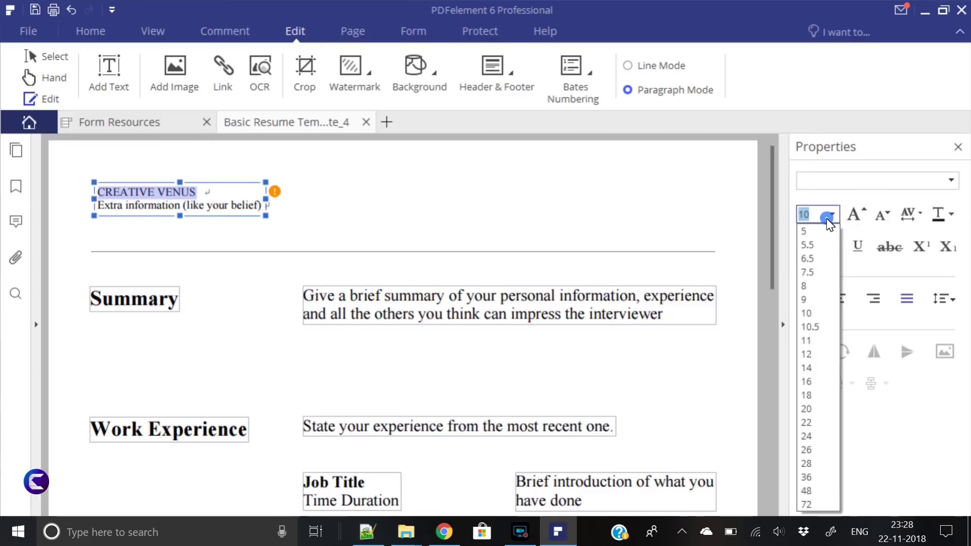
click(820, 396)
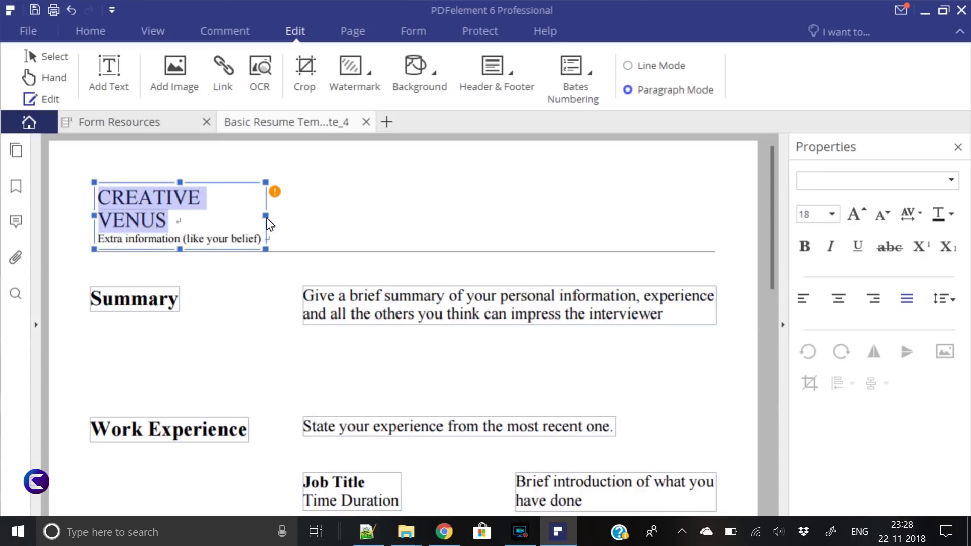
Step: Widen the title box to one line and set CREATIVE VENUS in Segoe UI
drag(268, 218, 333, 216)
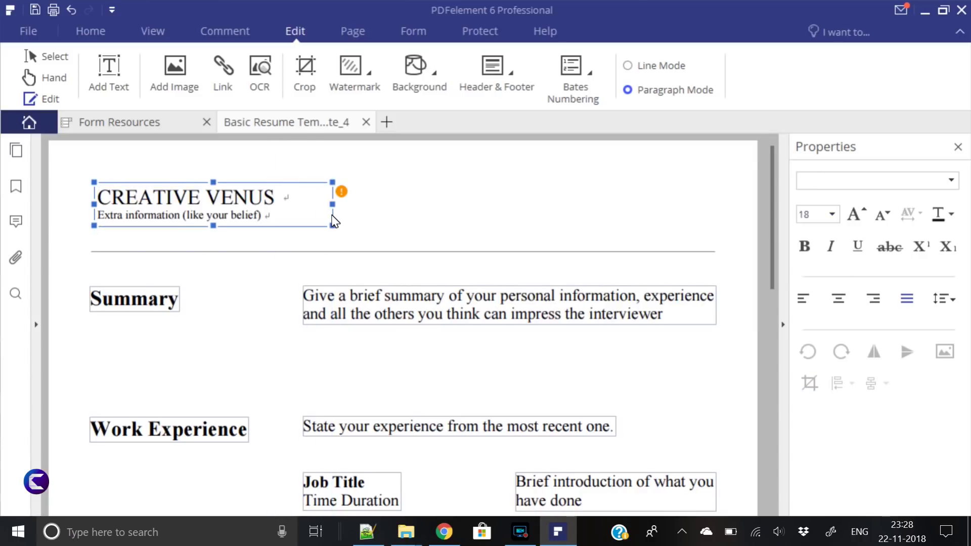
double_click(244, 193)
click(276, 193)
drag(278, 198, 96, 193)
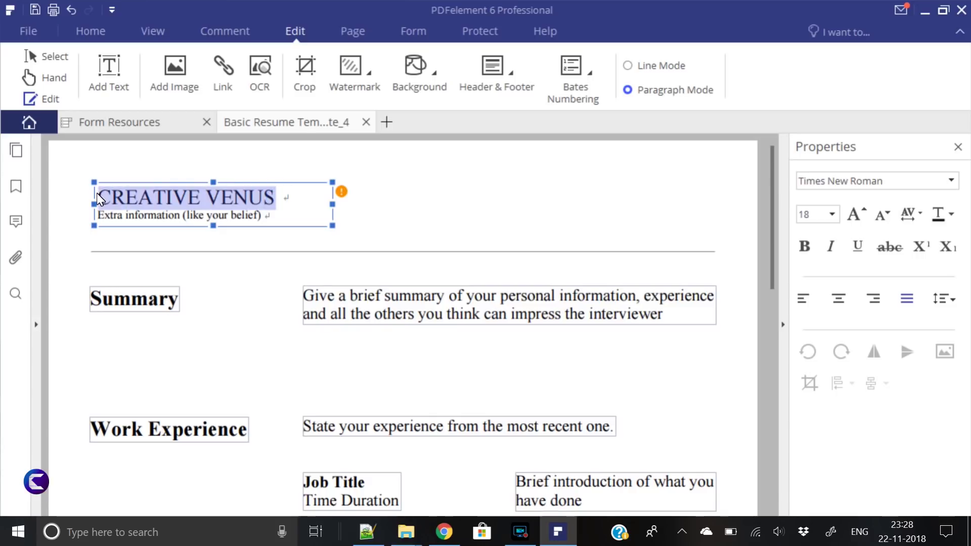
click(843, 184)
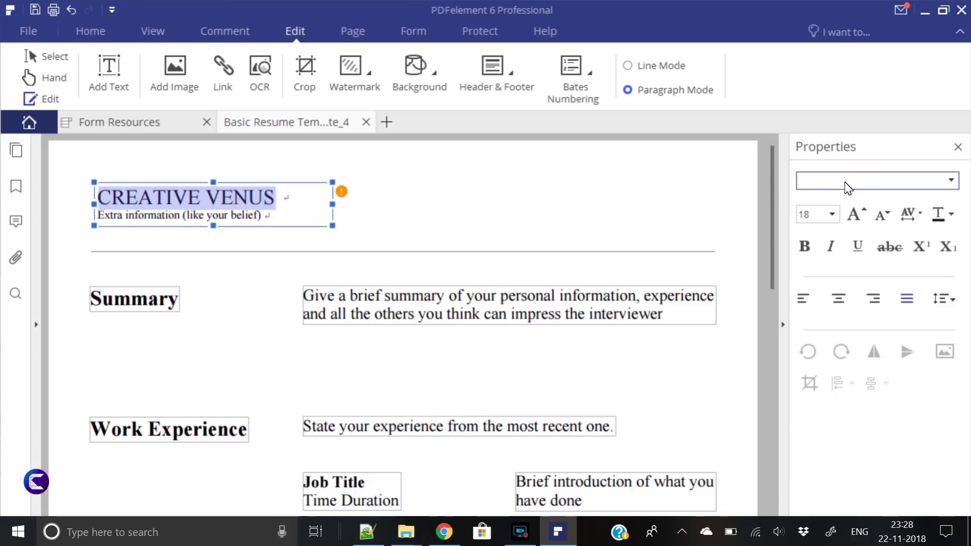
text(s)
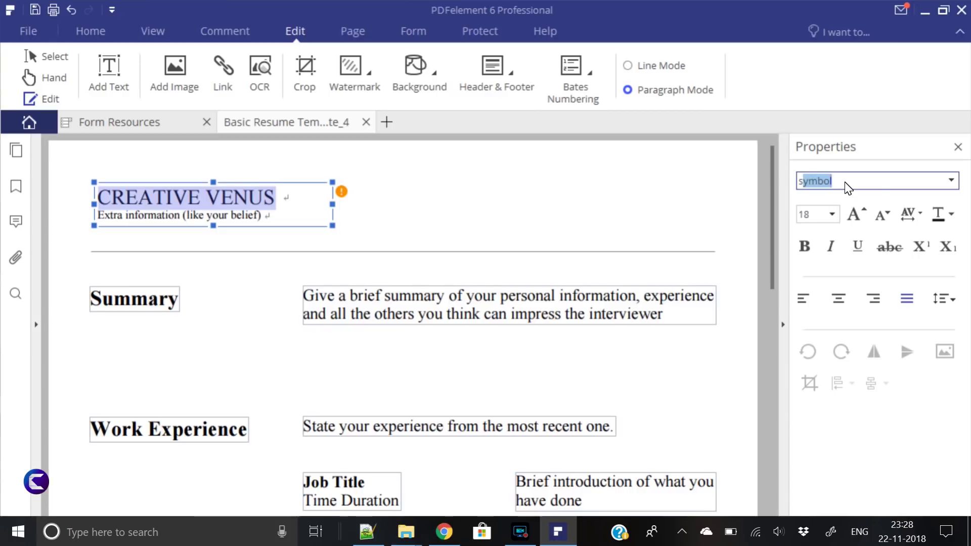
text(EGO)
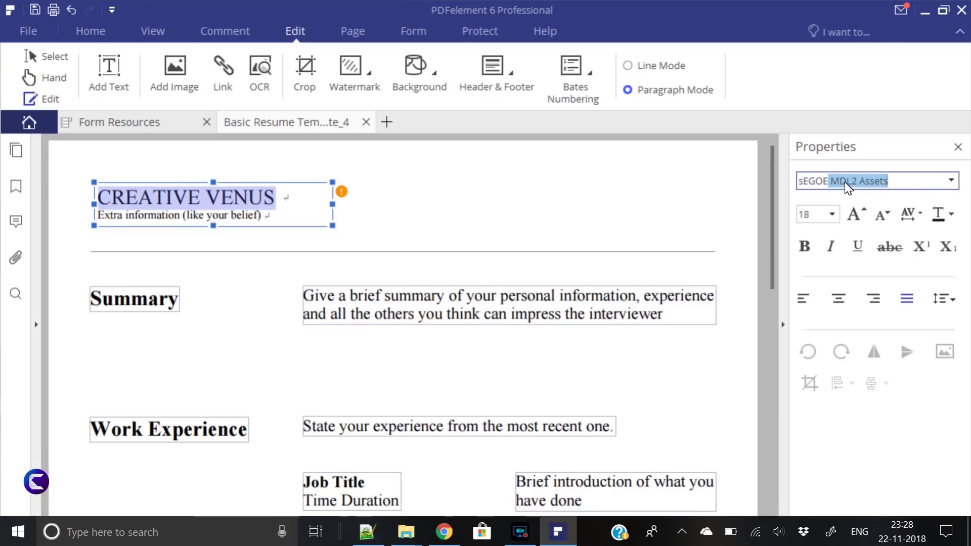
text(E uI)
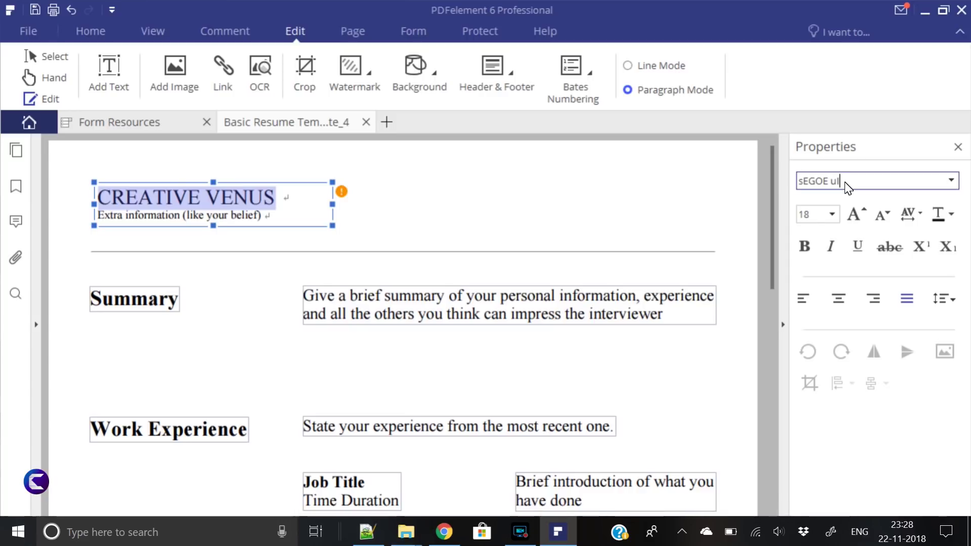
key(ctrl+a)
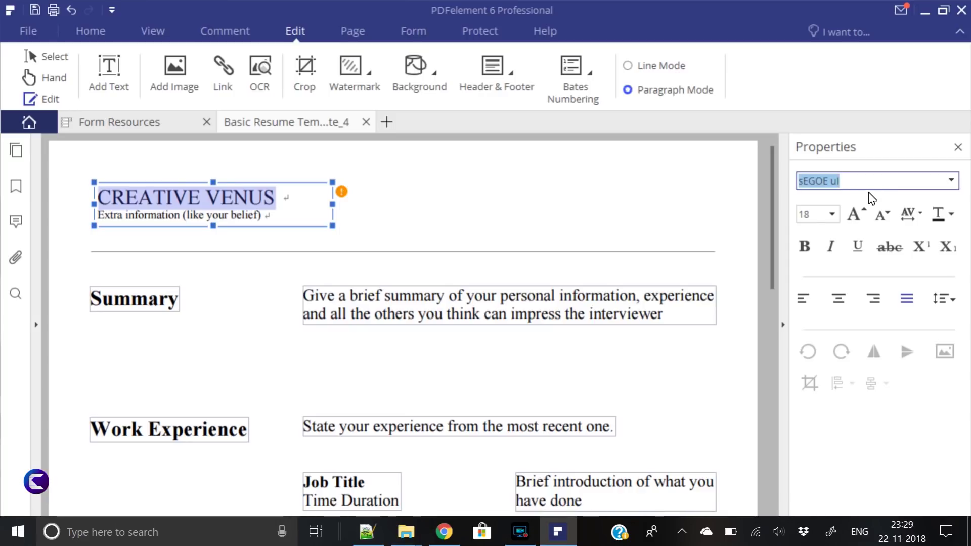
key(Return)
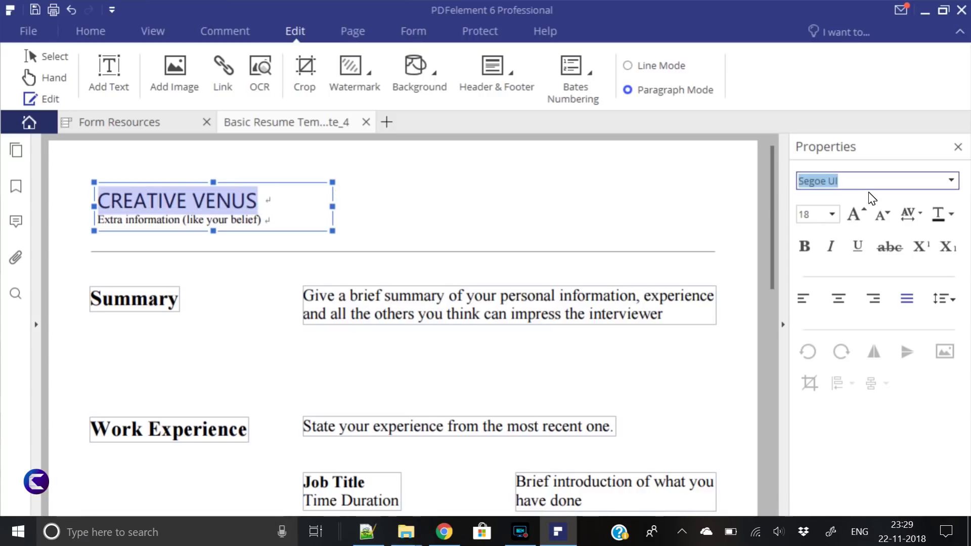
click(248, 222)
Step: Replace the Extra information line with 'Power of Creativity' at 12-point size
drag(263, 225, 78, 226)
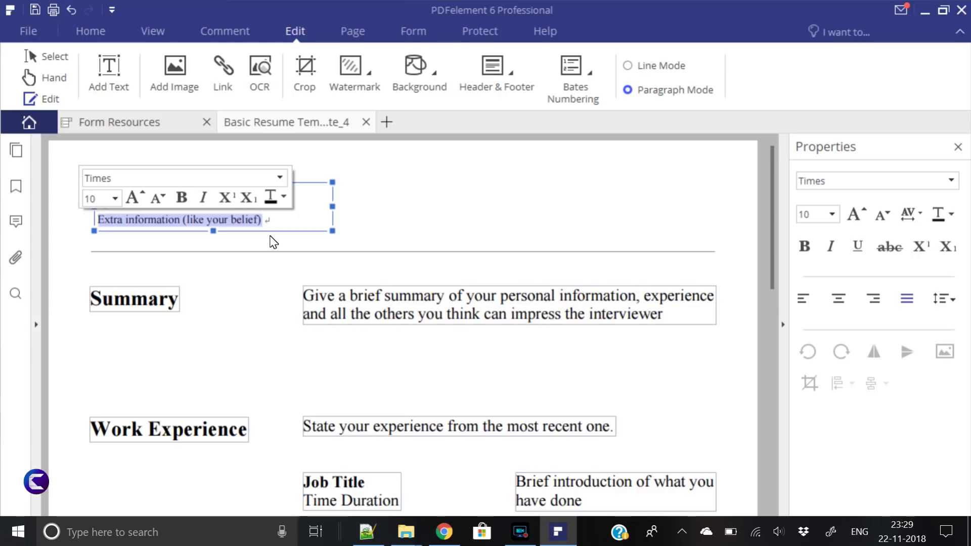
text(pOWER)
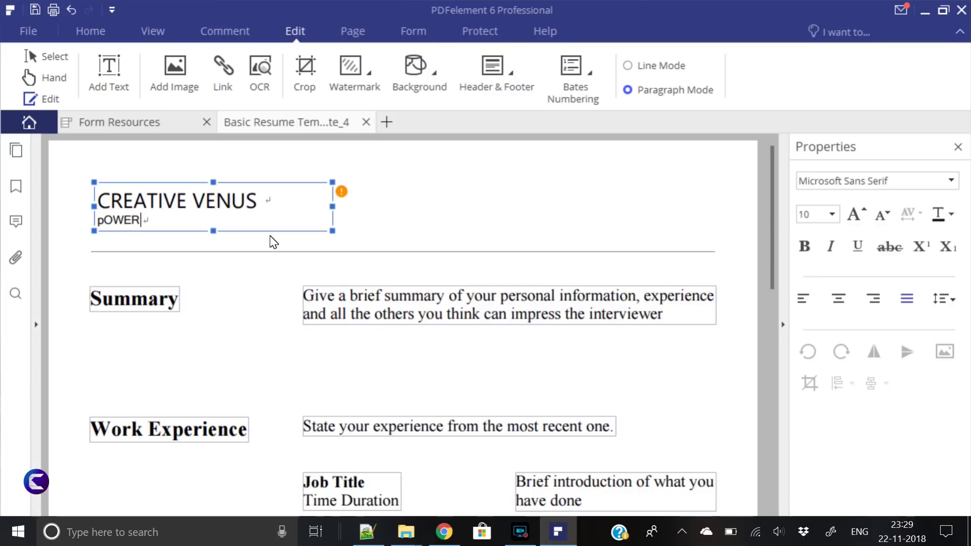
key(BackSpace)
key(BackSpace)
key(BackSpace)
key(BackSpace)
key(BackSpace)
key(BackSpace)
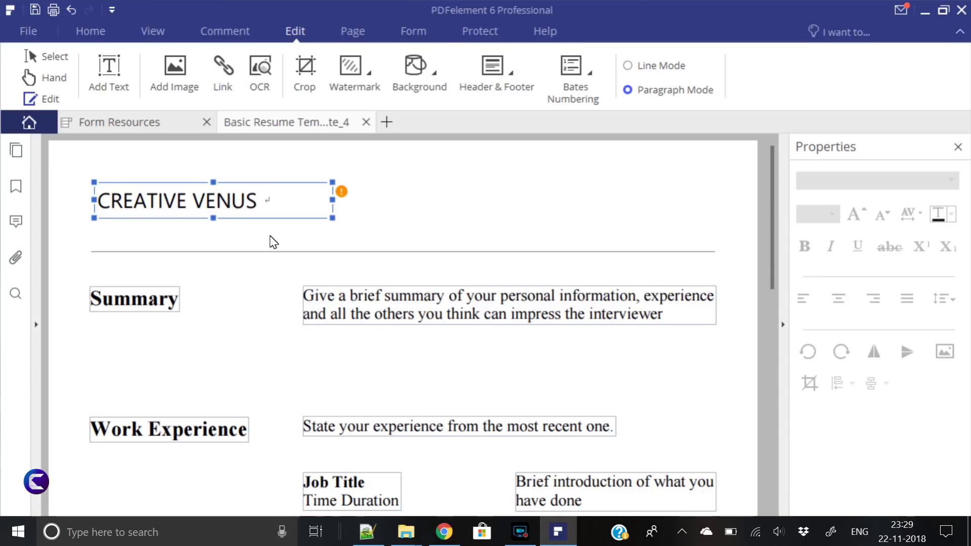
key(Return)
text(P)
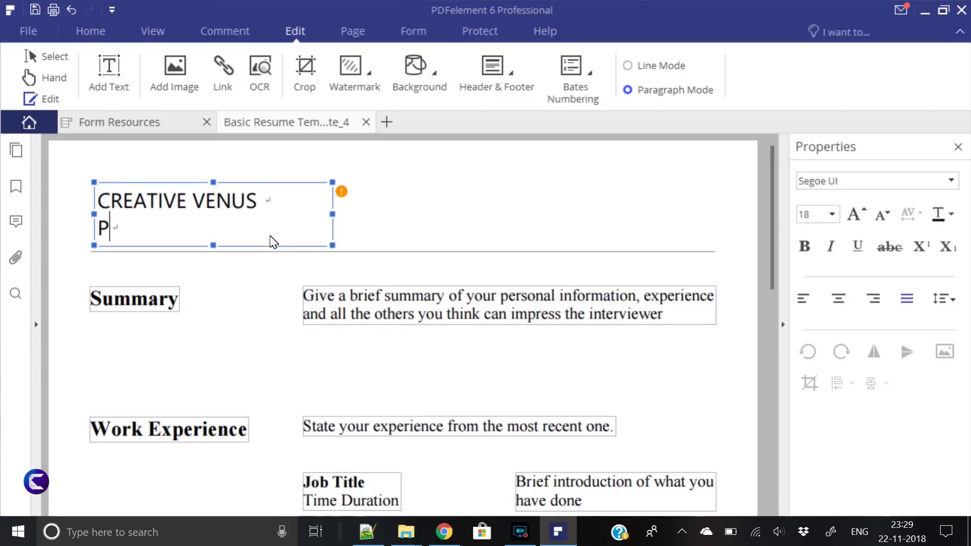
text(ower of Creativity)
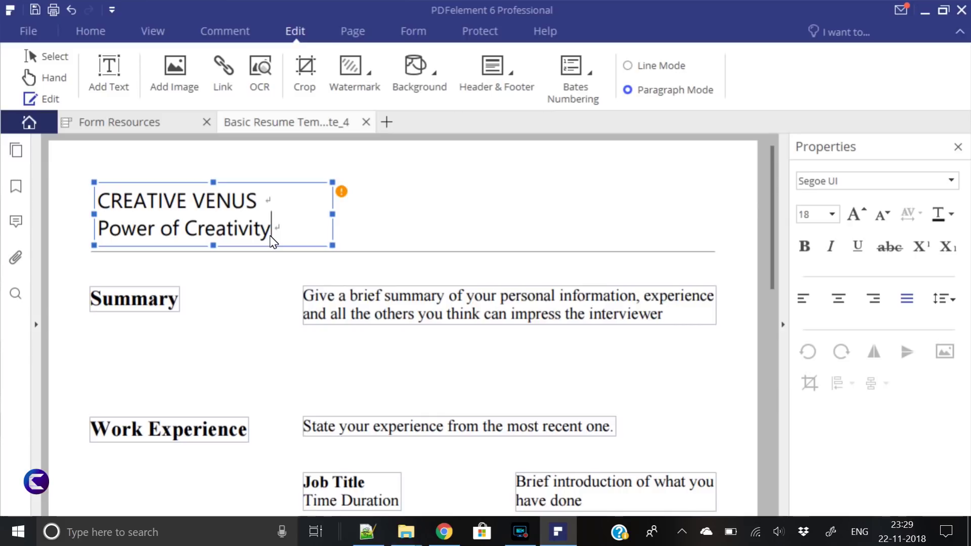
key(shift+Home)
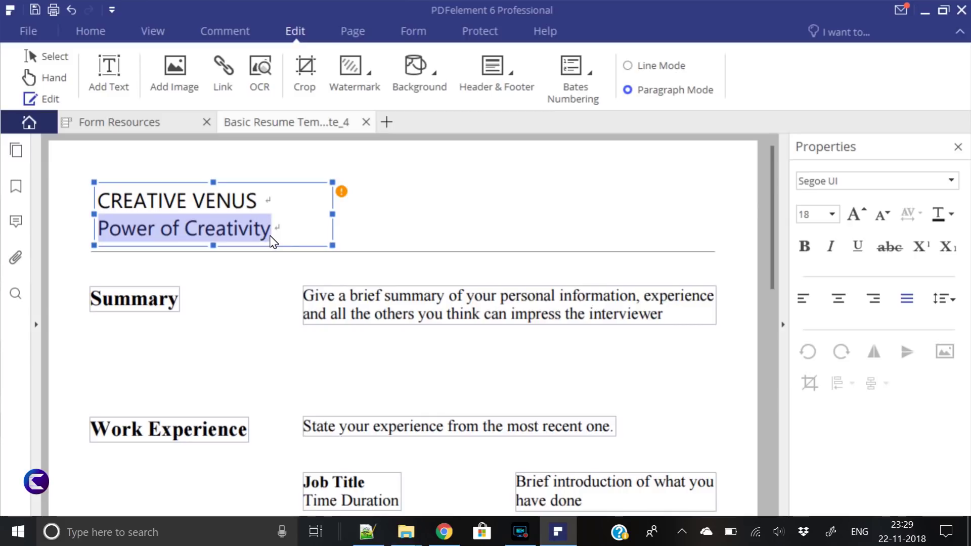
click(832, 214)
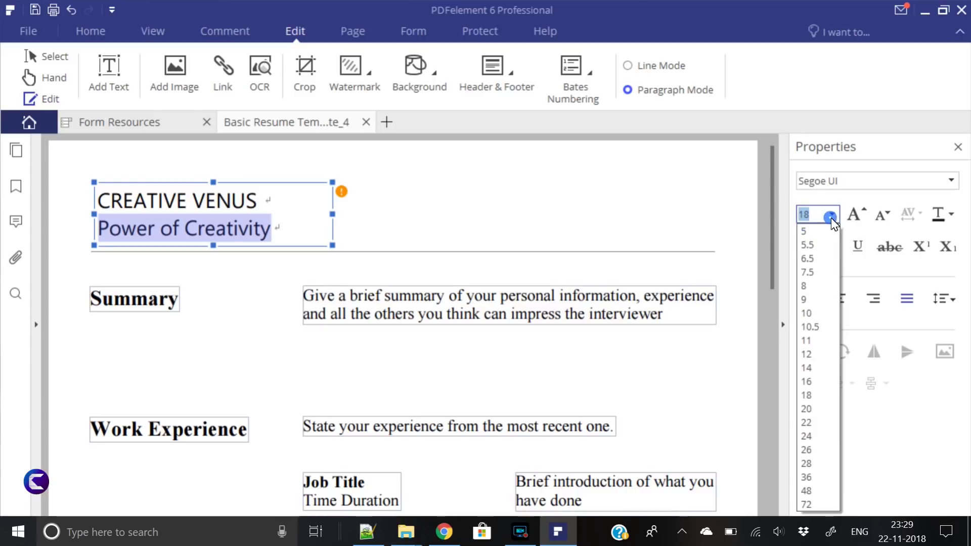
click(820, 359)
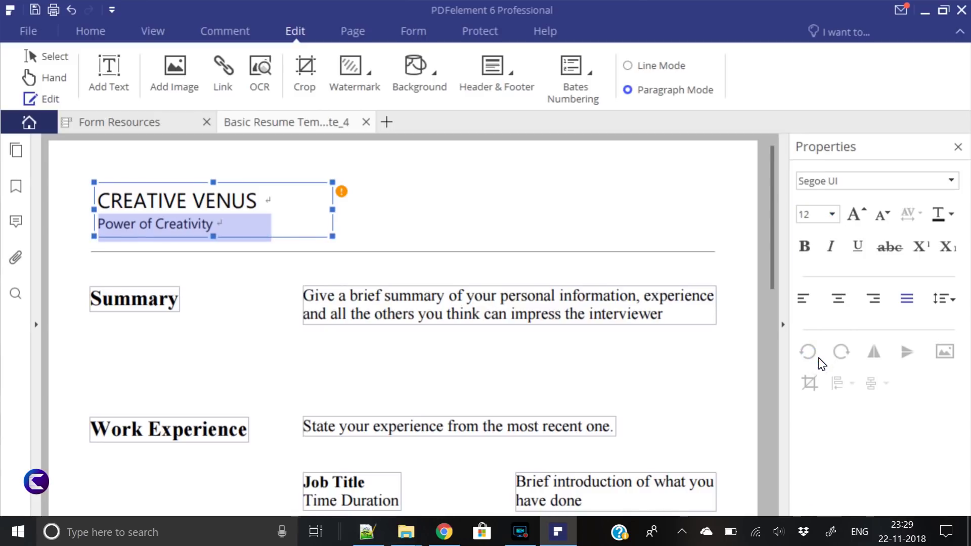
Step: Select the Summary heading text and scroll through the resume's sections
click(451, 206)
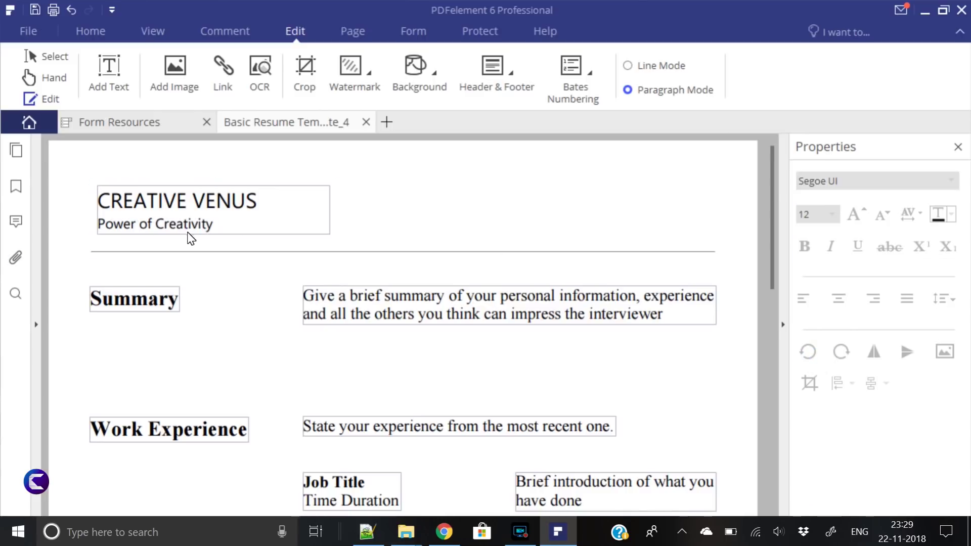
click(164, 302)
click(160, 296)
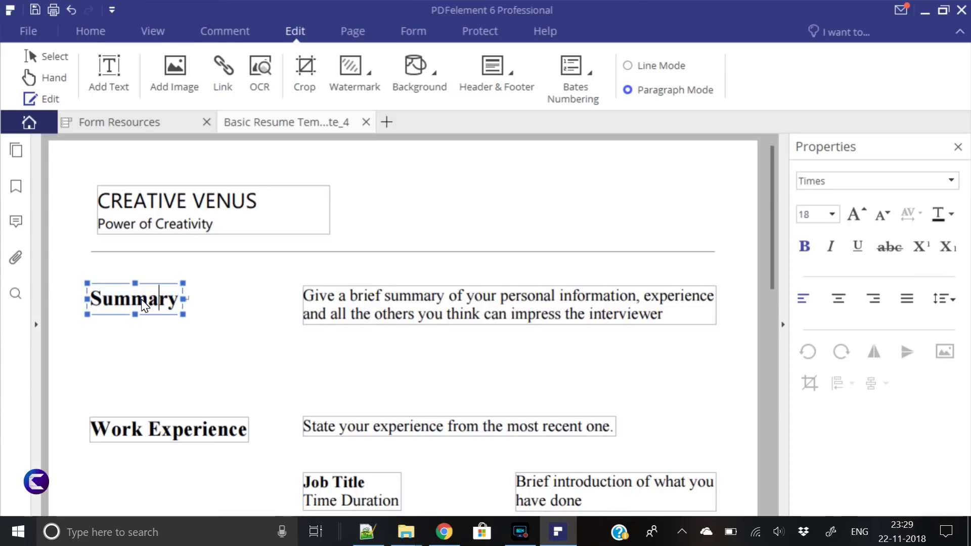
double_click(143, 301)
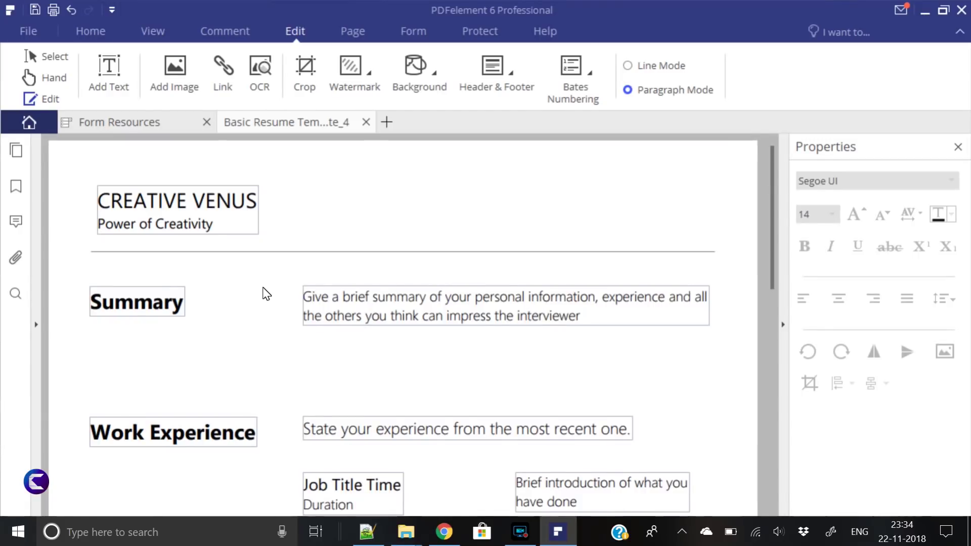
scroll(288, 296, down, 10)
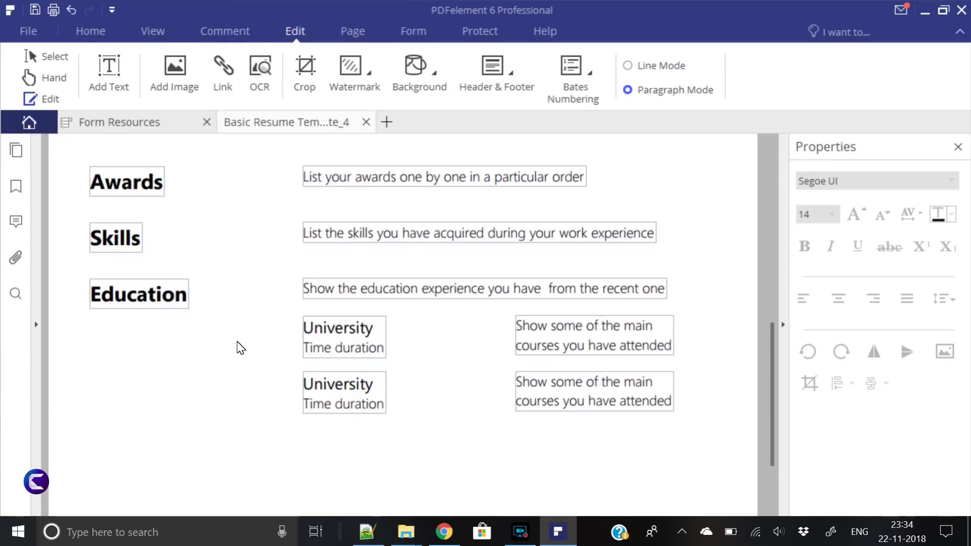
scroll(239, 347, up, 7)
scroll(244, 348, up, 2)
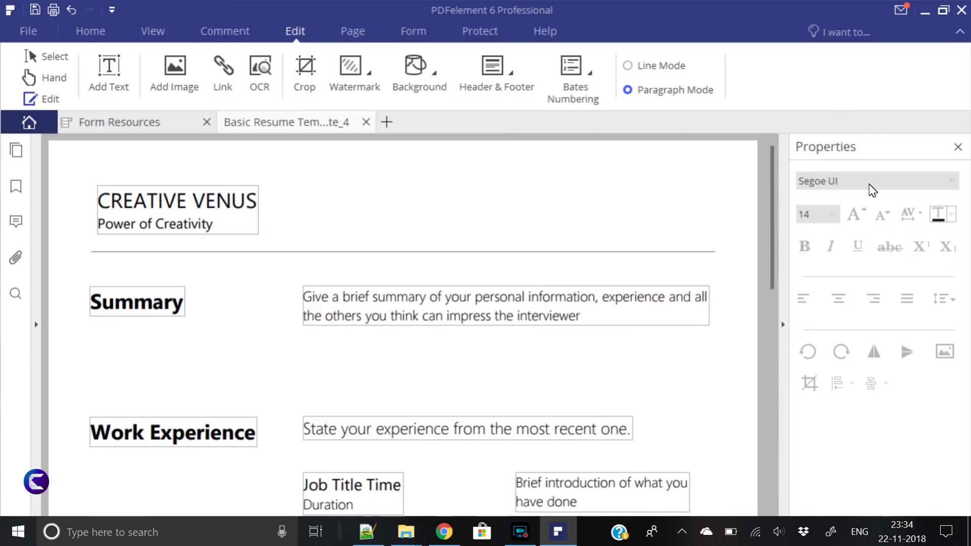
click(422, 314)
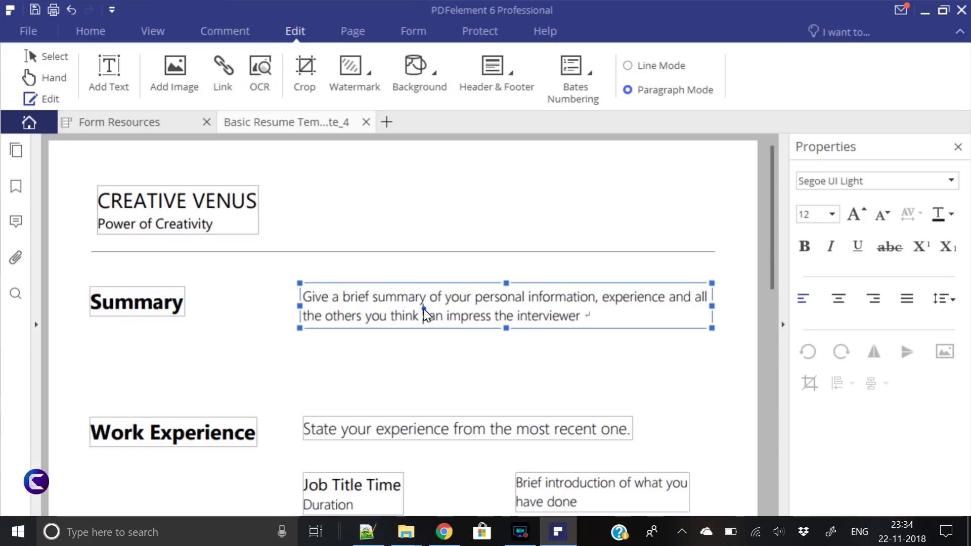
drag(579, 316, 302, 296)
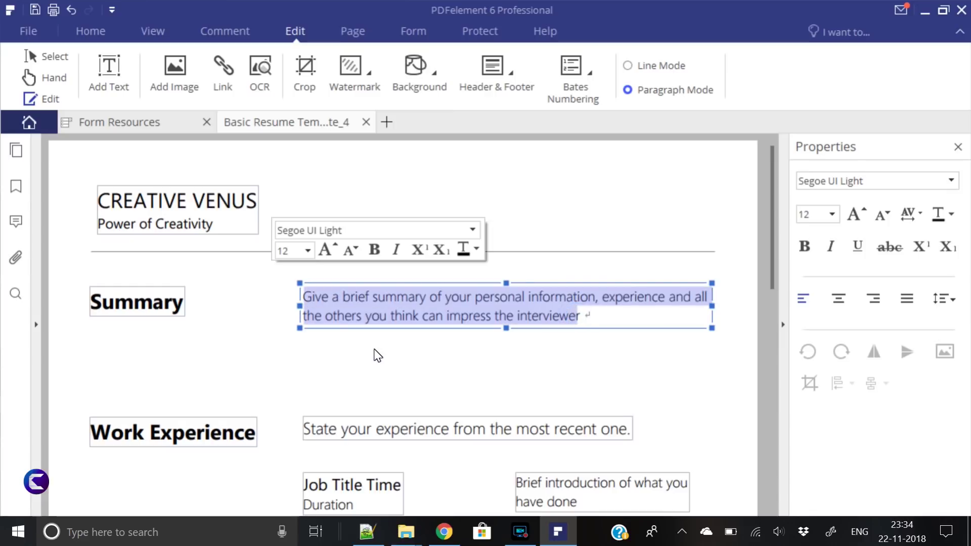
click(379, 431)
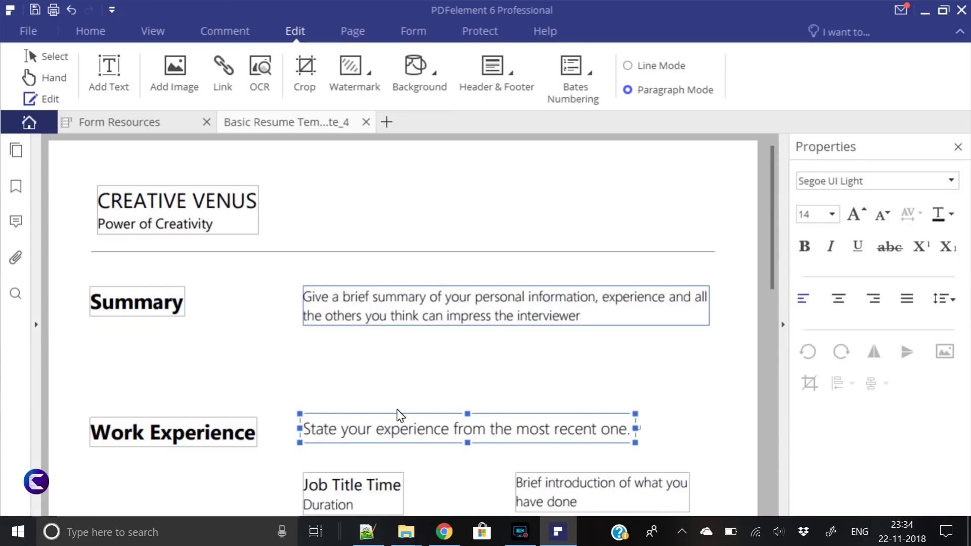
scroll(399, 415, down, 5)
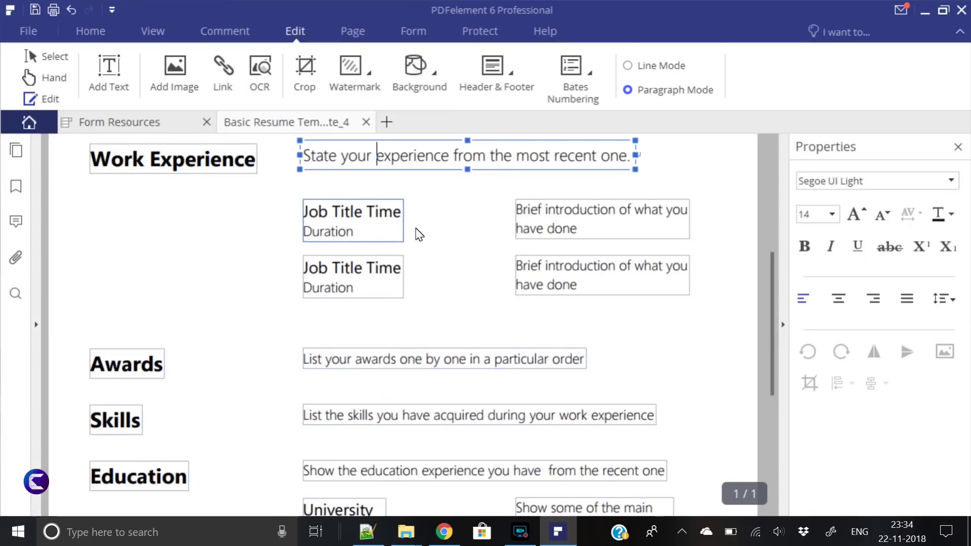
click(381, 360)
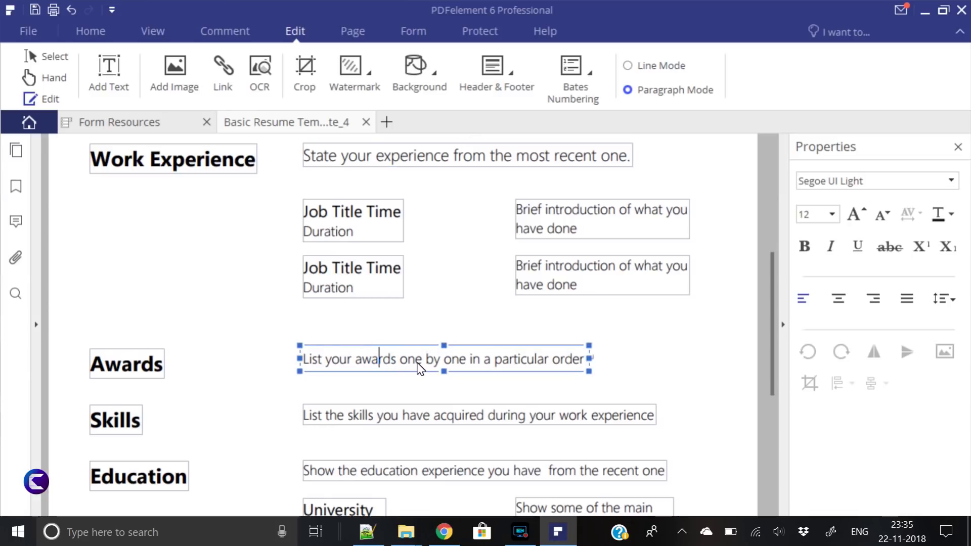
scroll(408, 392, down, 3)
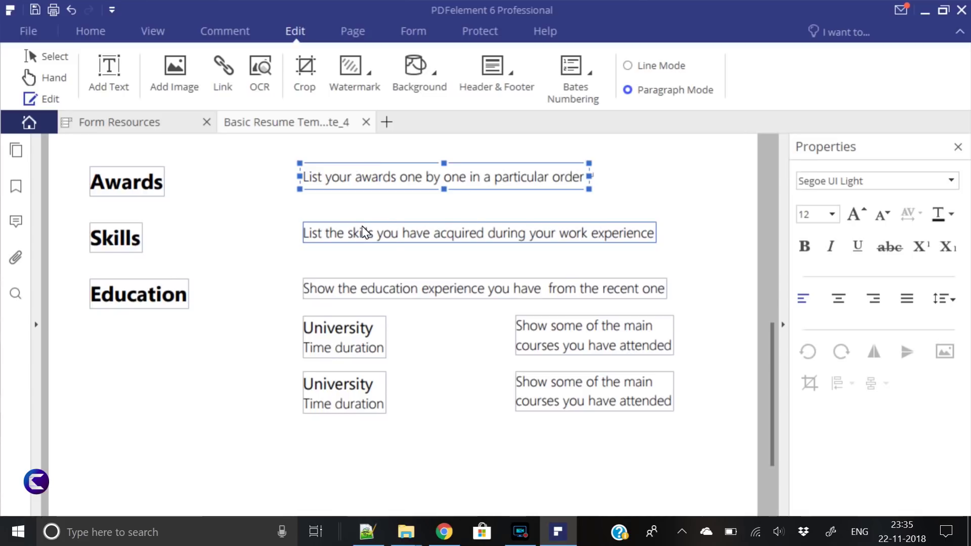
Step: Apply a solid dark navy (ff000040) background to the resume page
click(436, 87)
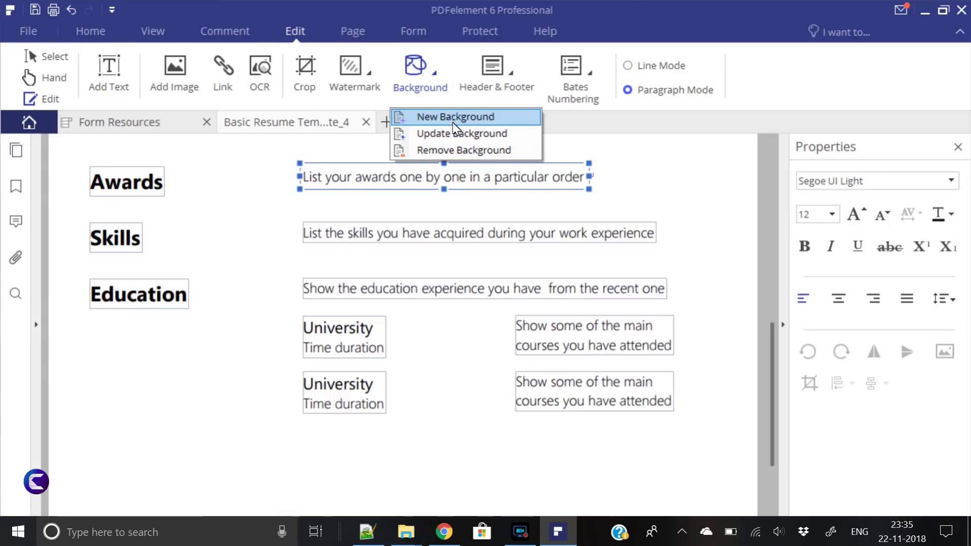
click(452, 139)
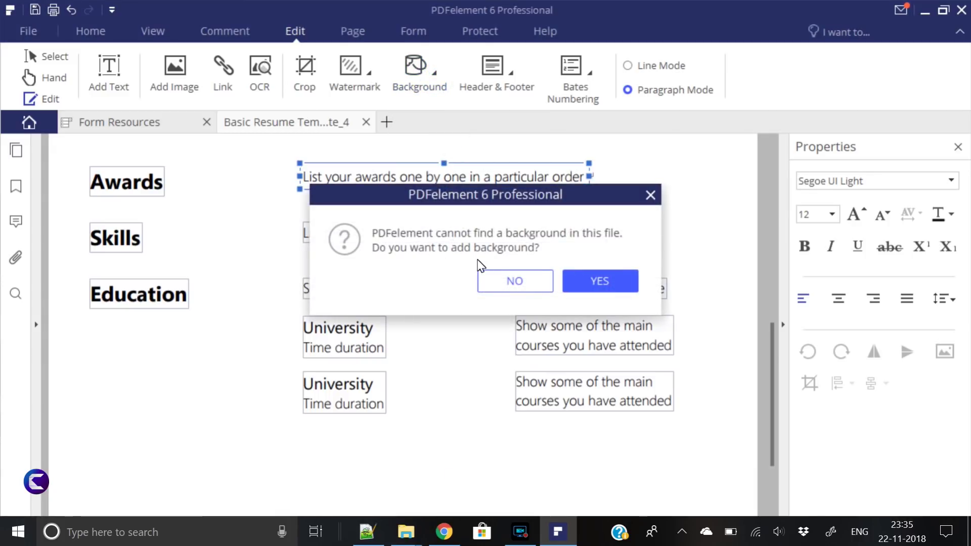
click(599, 284)
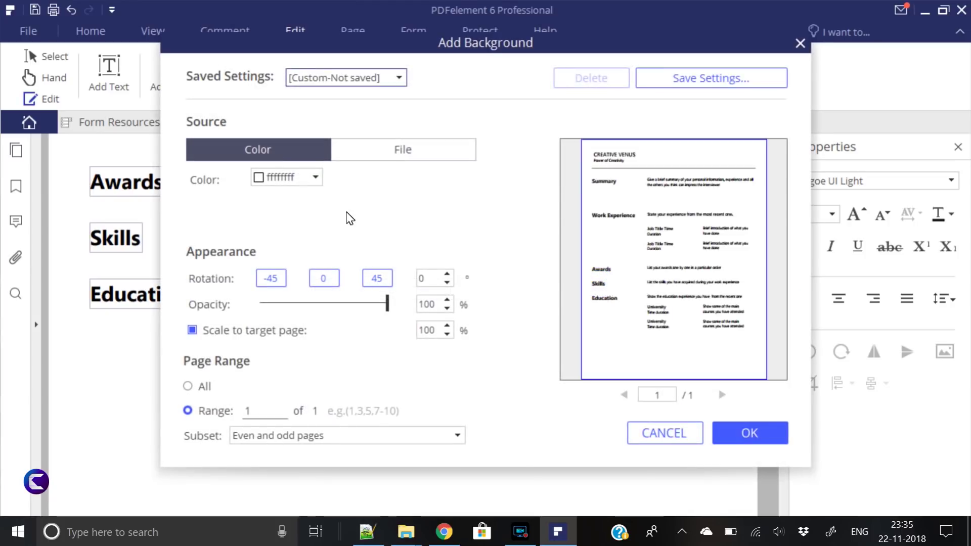
click(314, 178)
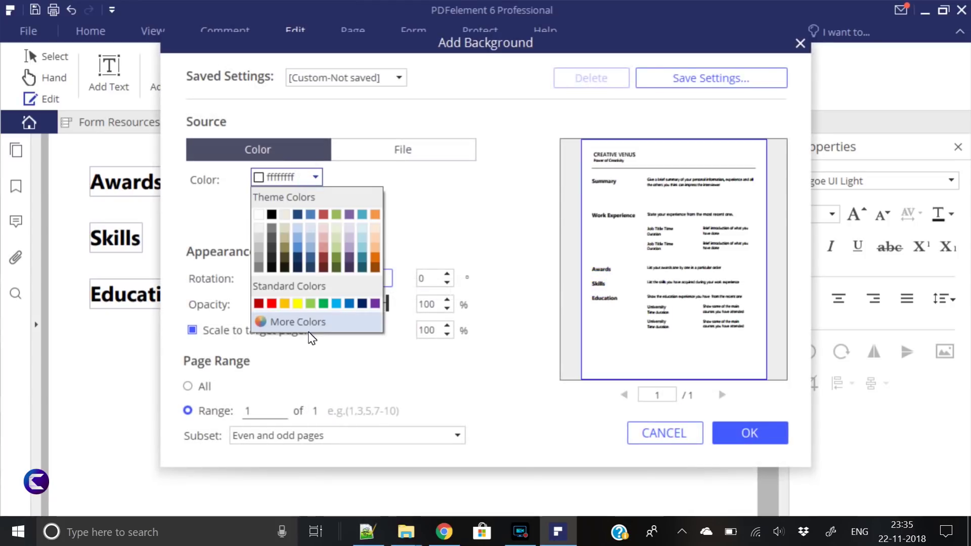
click(310, 322)
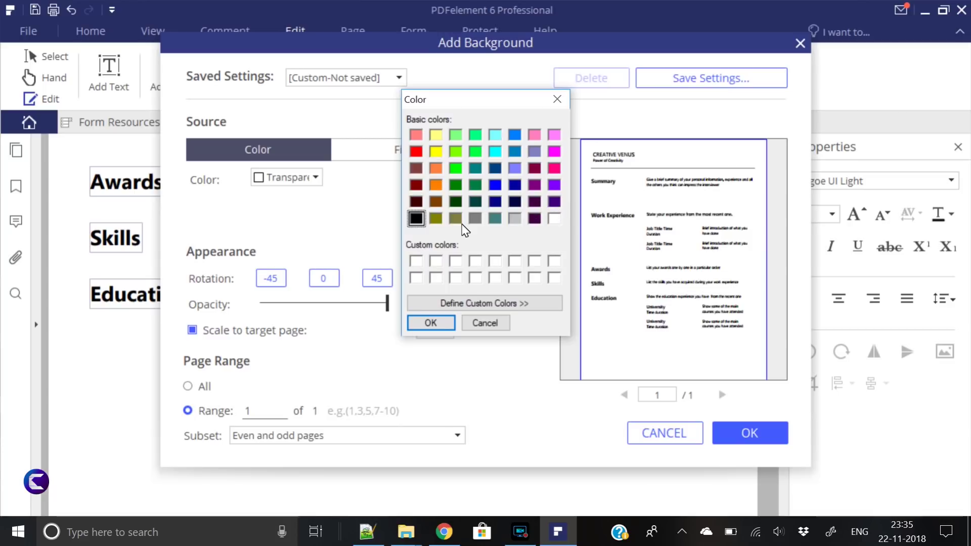
click(515, 202)
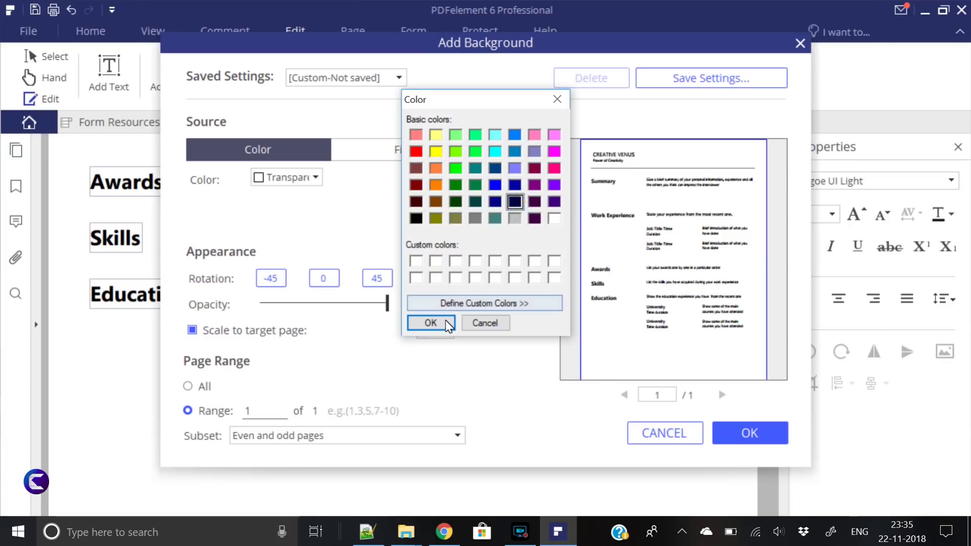
click(431, 323)
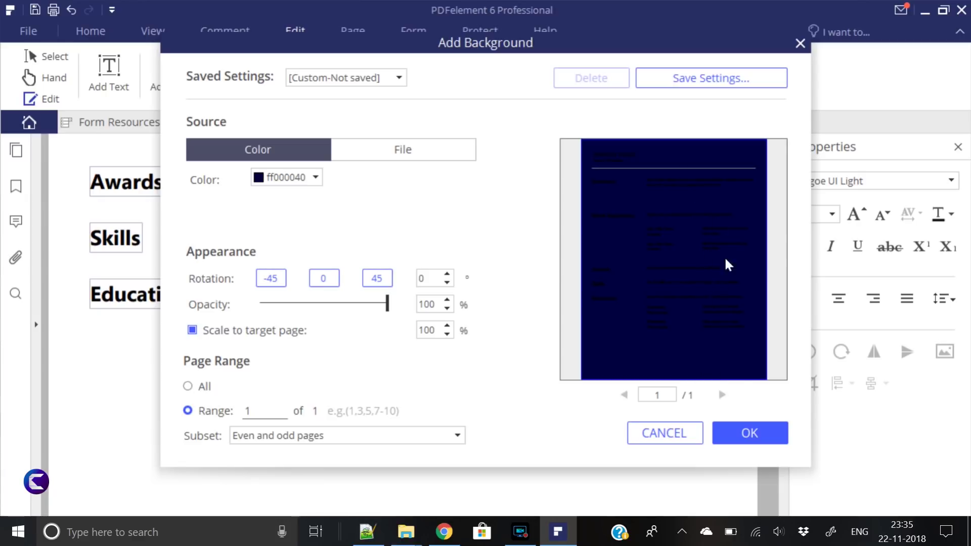
click(736, 434)
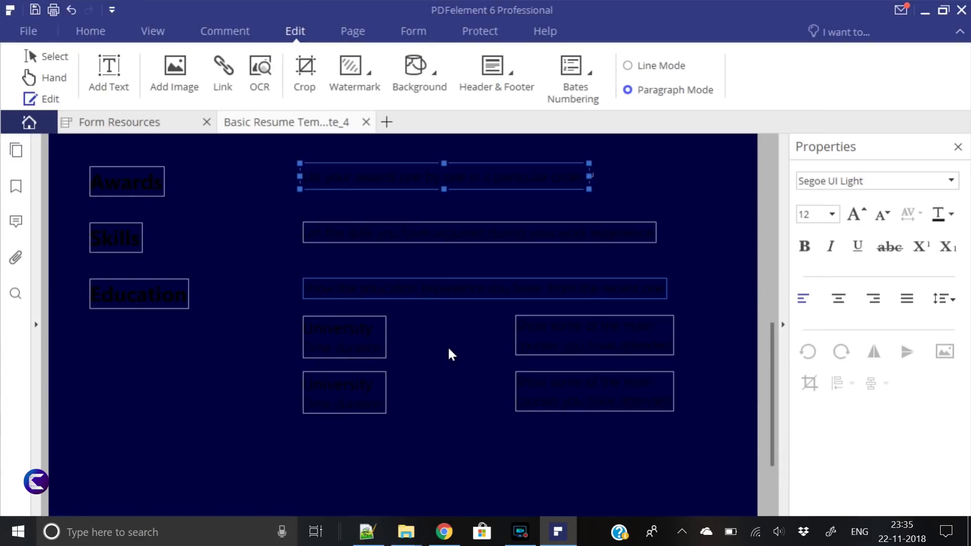
Step: Select all text in the CREATIVE VENUS box and colour it white
scroll(440, 354, up, 10)
scroll(180, 200, down, 1)
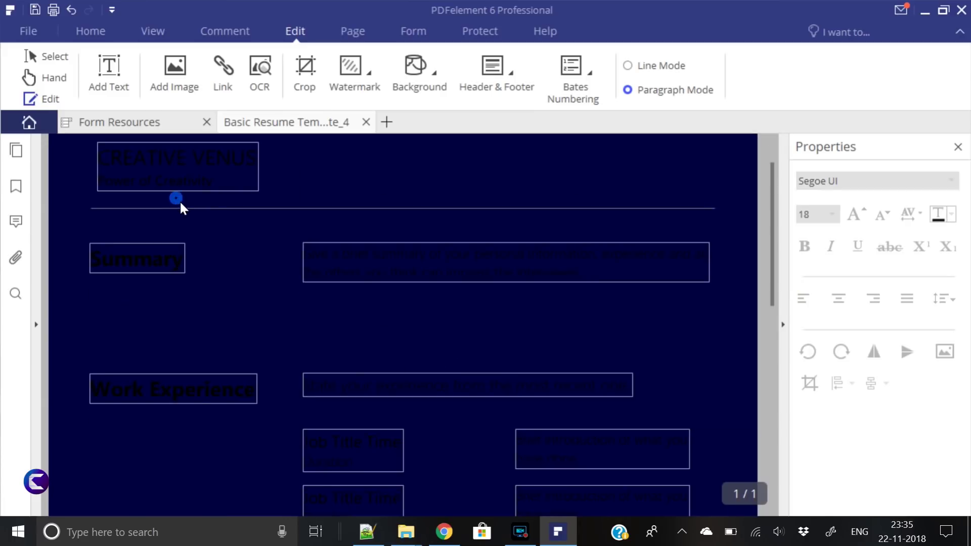
click(195, 165)
key(ctrl+a)
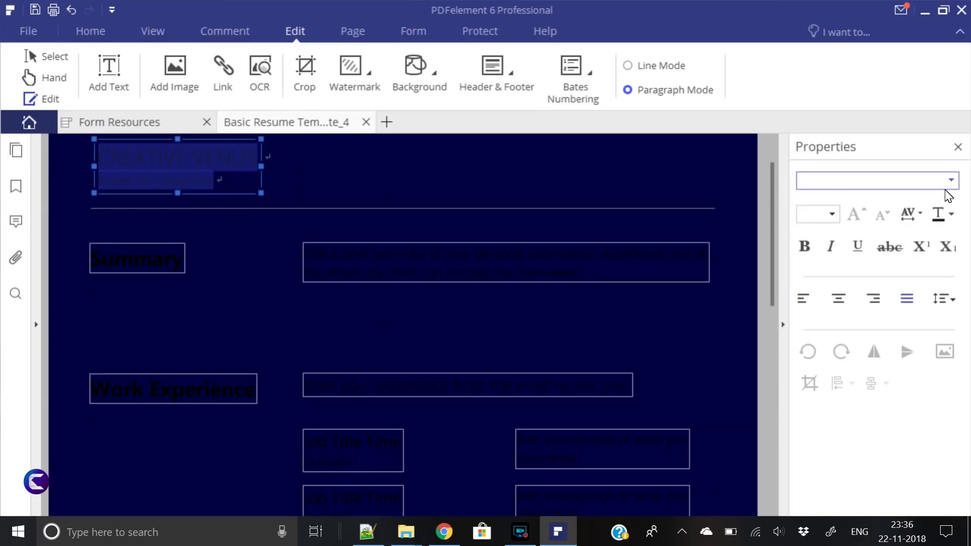
click(949, 214)
click(848, 248)
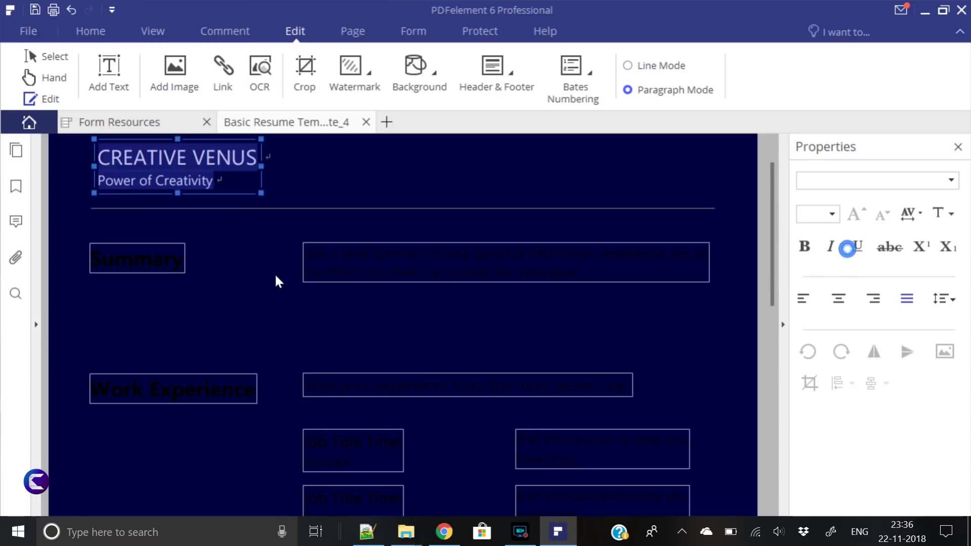
click(277, 280)
scroll(389, 223, up, 1)
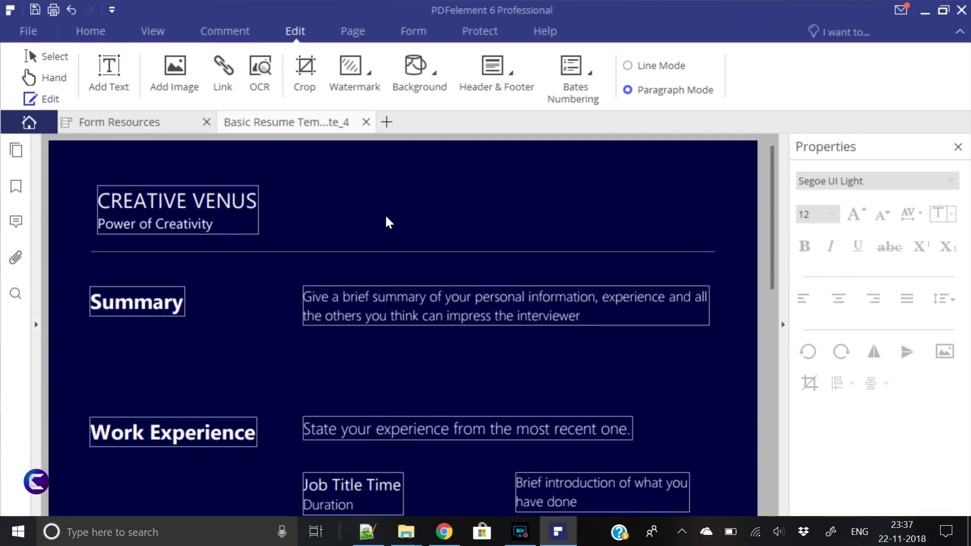
scroll(396, 203, down, 10)
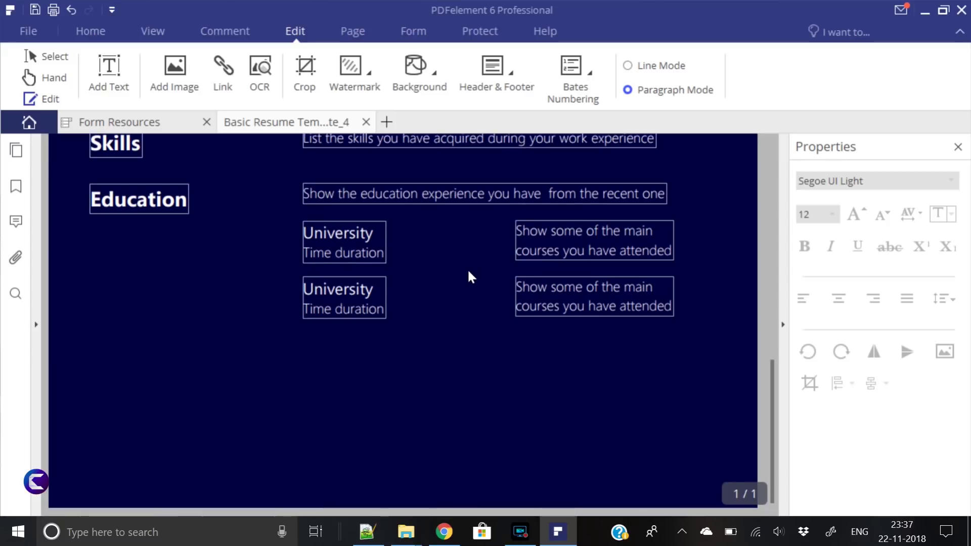
scroll(468, 271, up, 10)
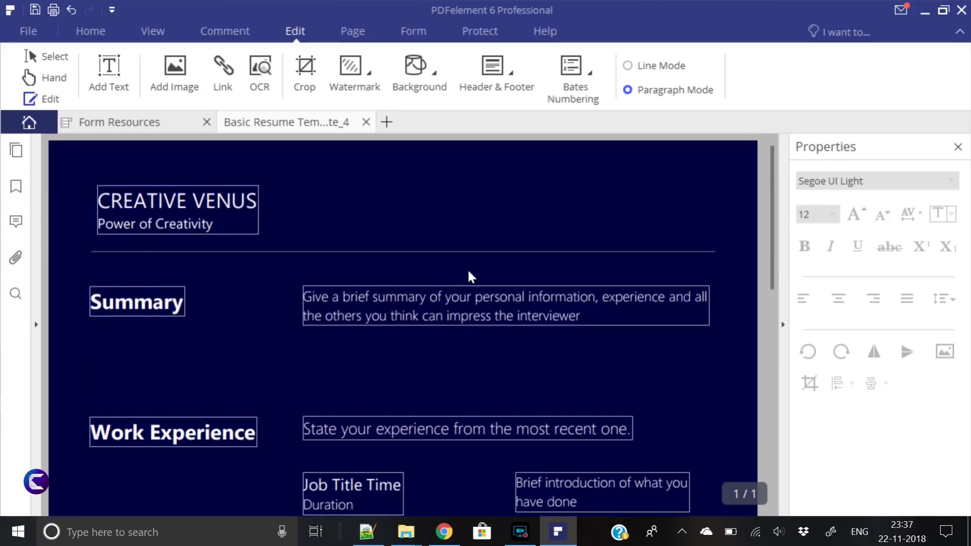
Step: Start a new header and footer in white 10-point Segoe UI Light
click(513, 74)
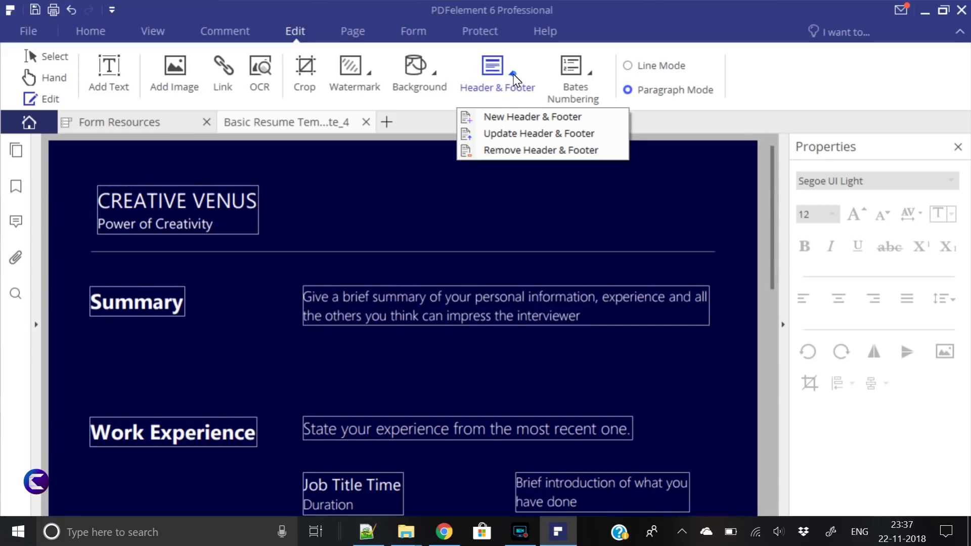
click(521, 117)
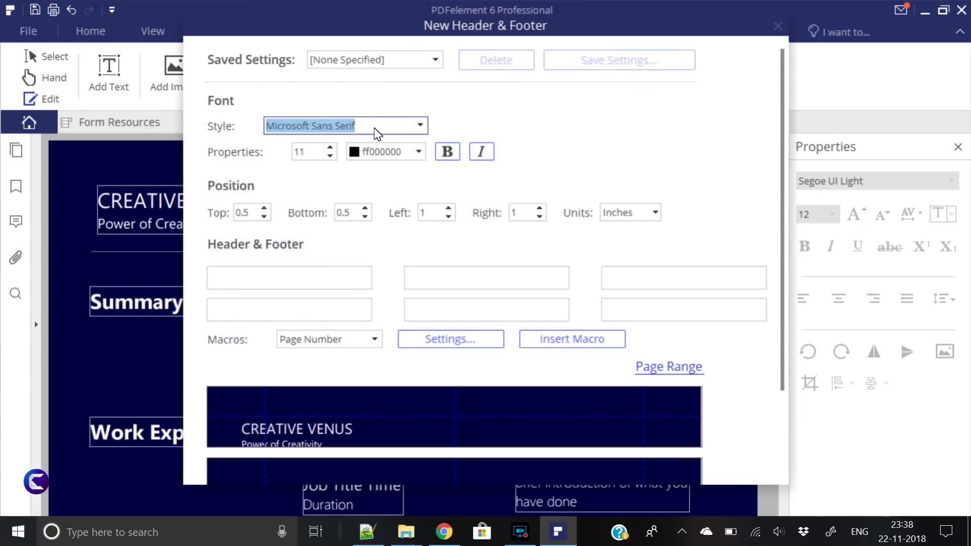
text(Segoe UI Light)
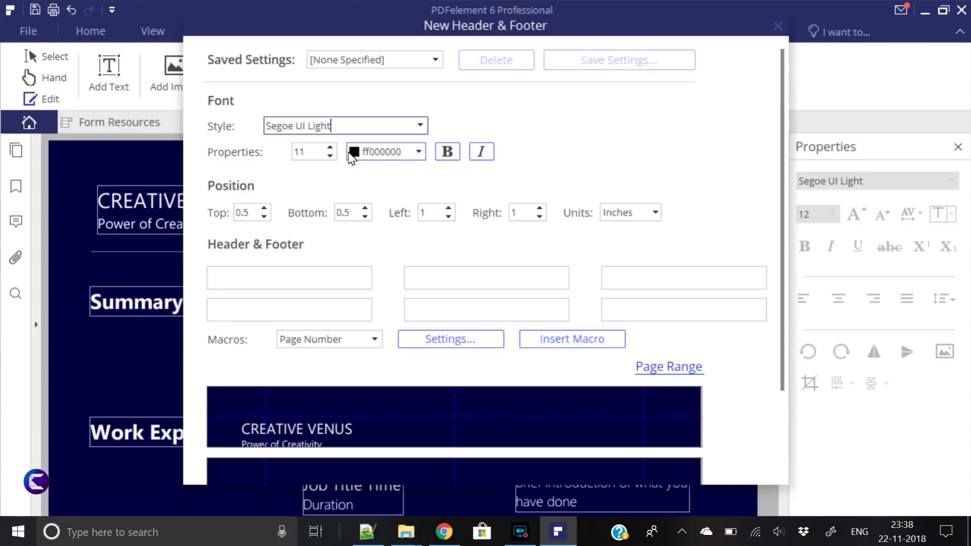
click(330, 155)
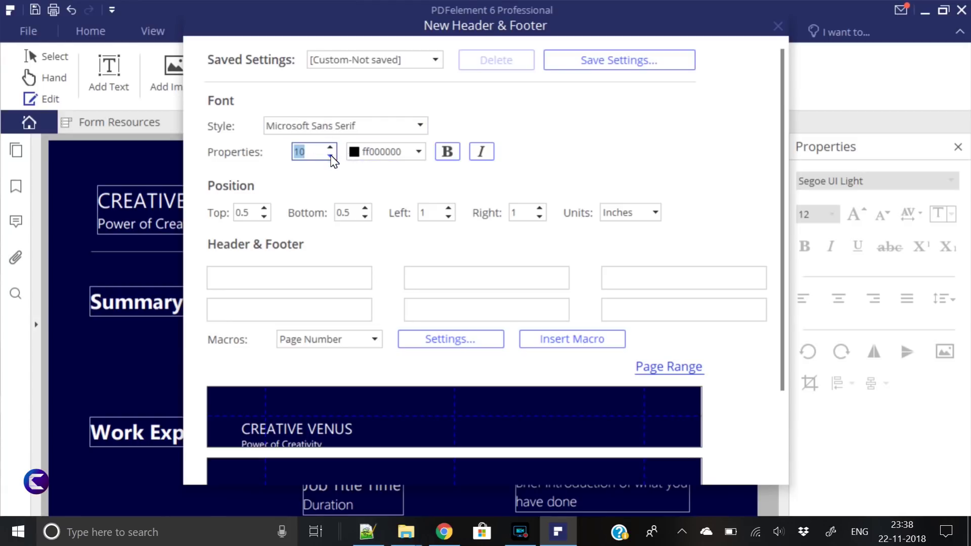
click(336, 126)
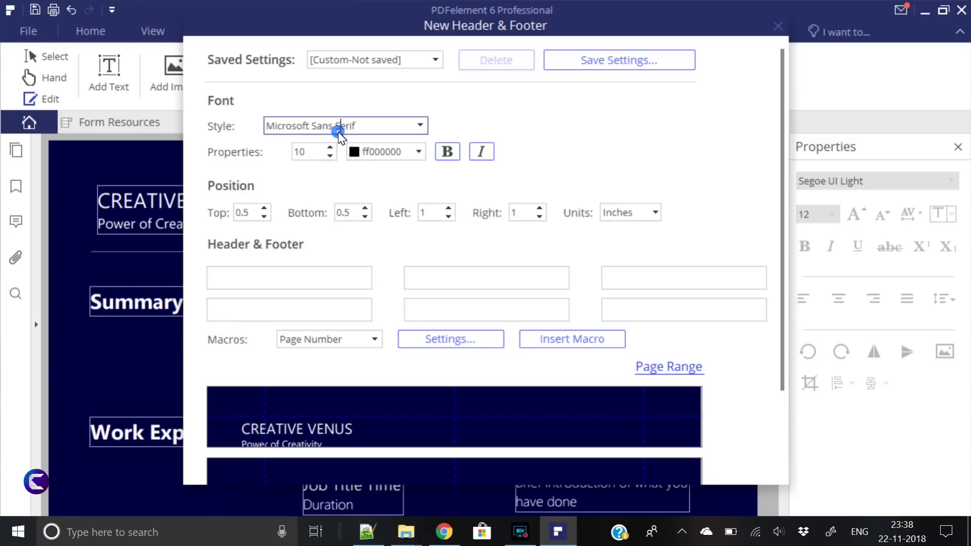
click(364, 126)
triple_click(363, 125)
text(Segoe UI Light)
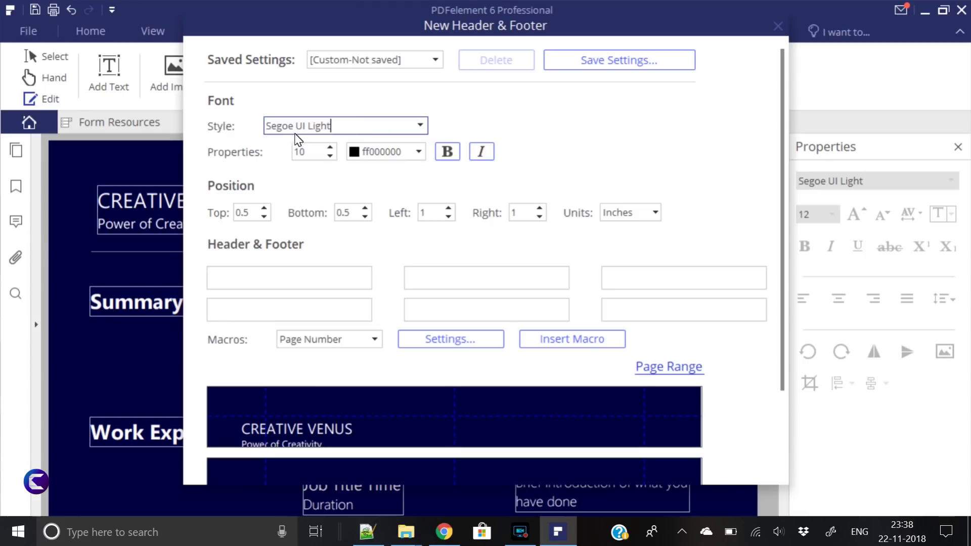
click(399, 152)
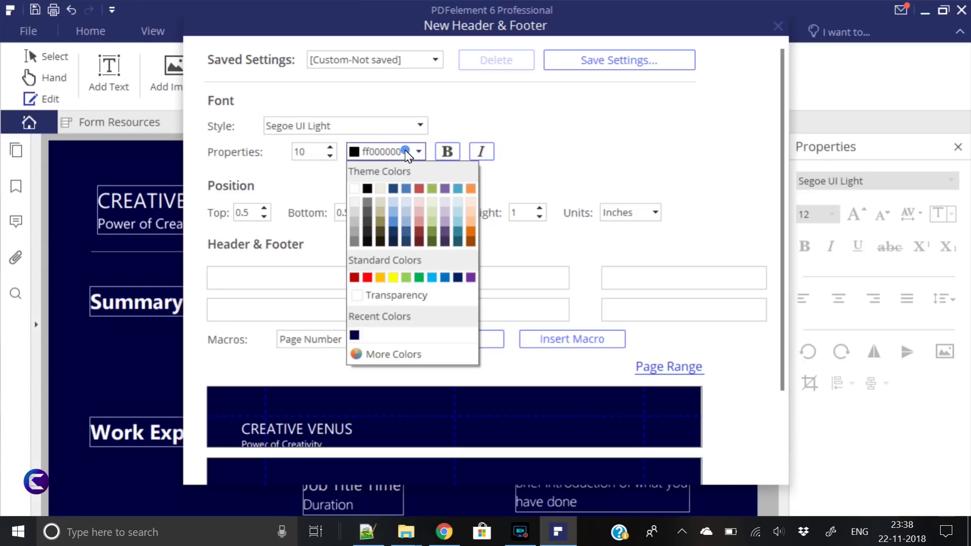
click(354, 189)
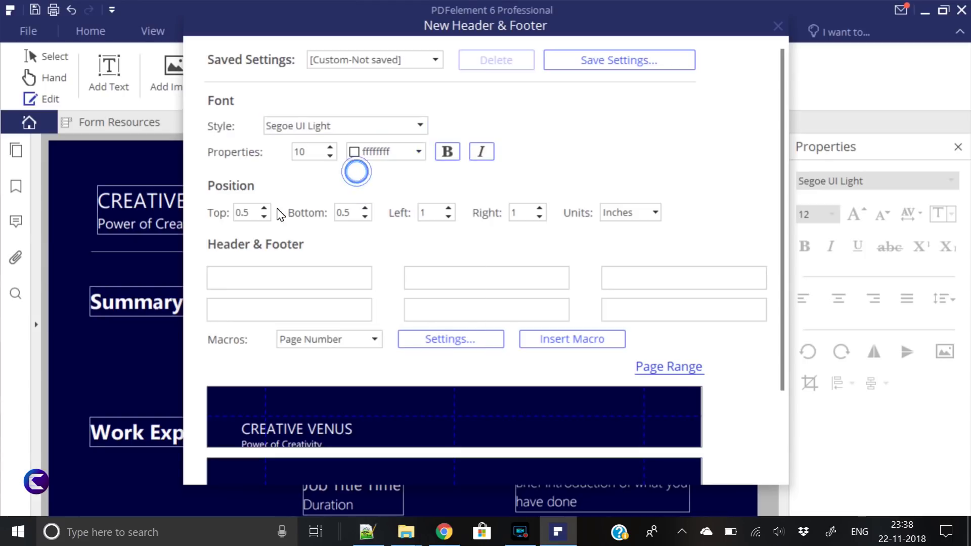
Step: Enter header text RESUME and footer text BUSINESS TEMPLATE, and lower the top margin
click(273, 278)
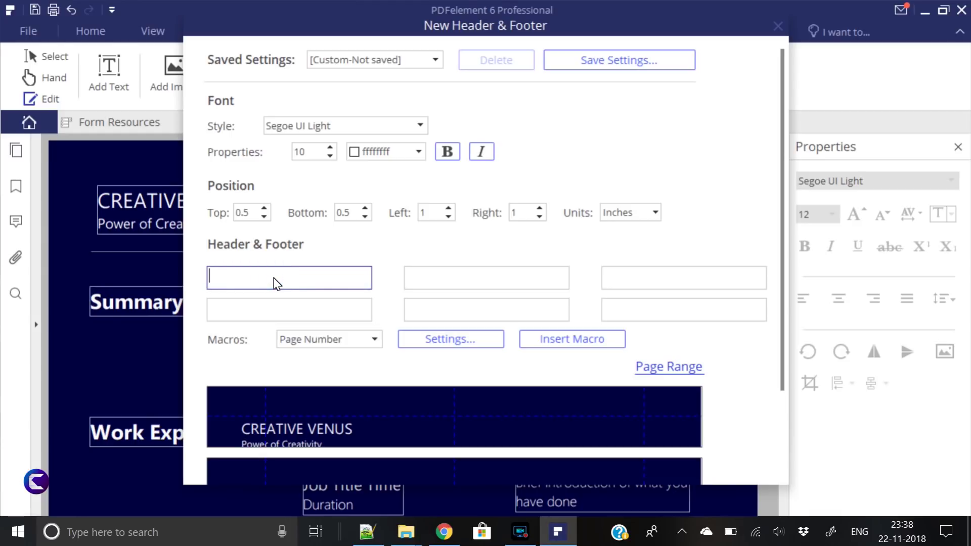
text(RESUME)
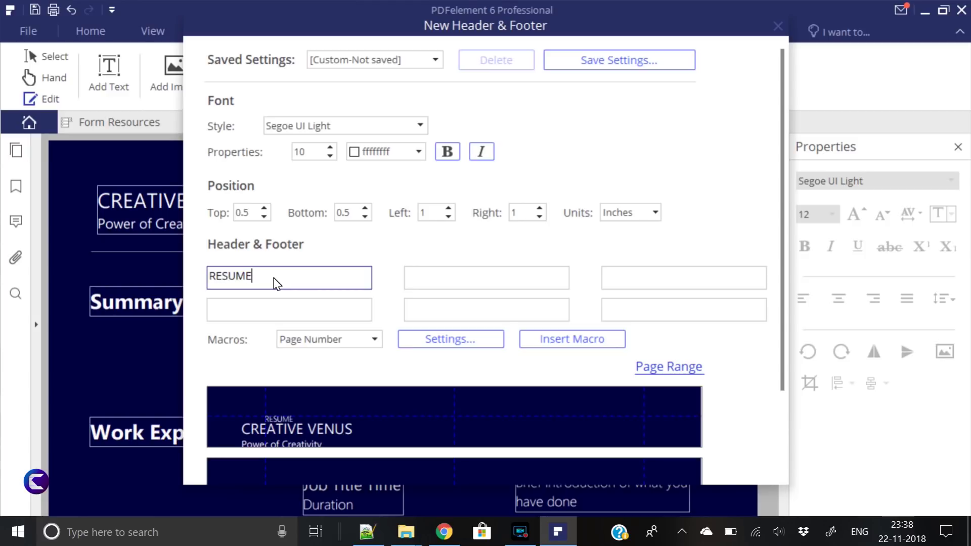
click(257, 316)
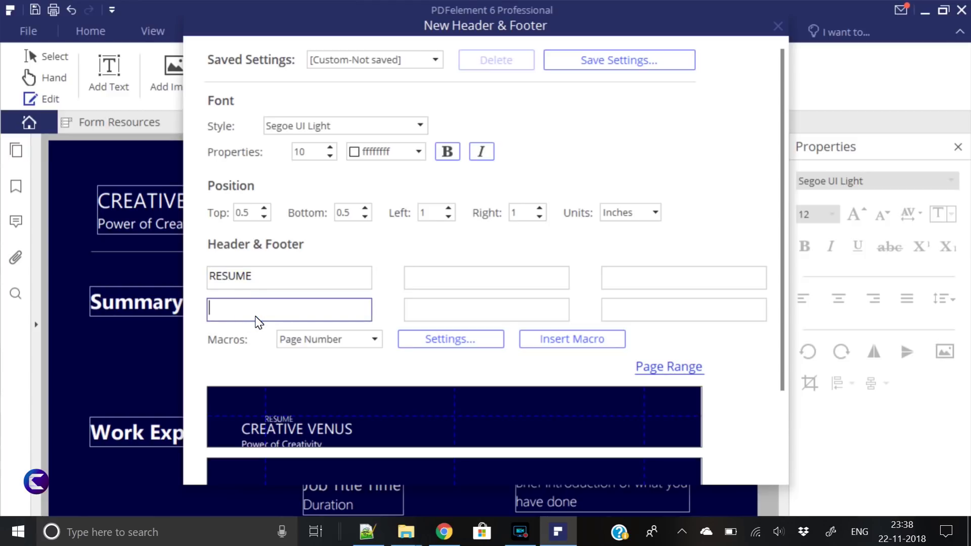
text(BUSINESS TEMPLATE)
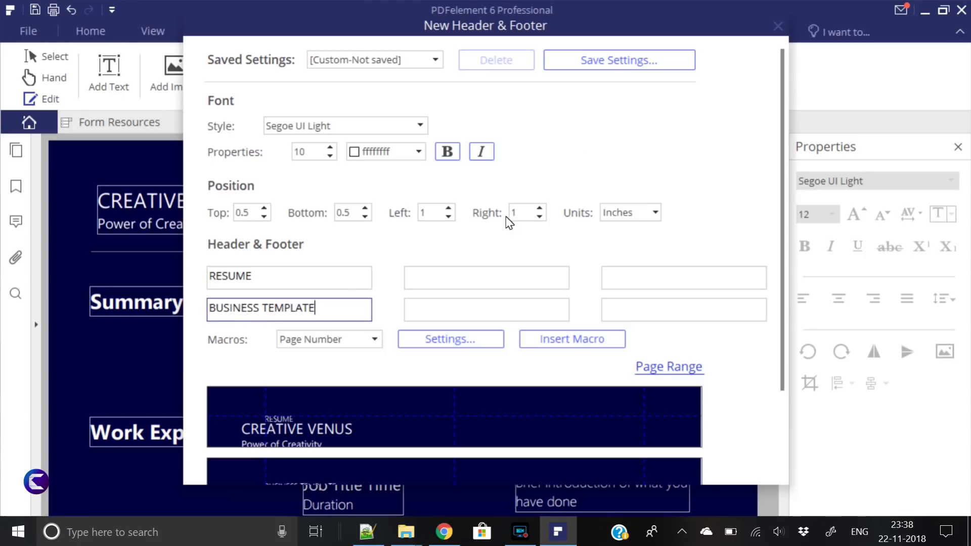
scroll(717, 343, down, 2)
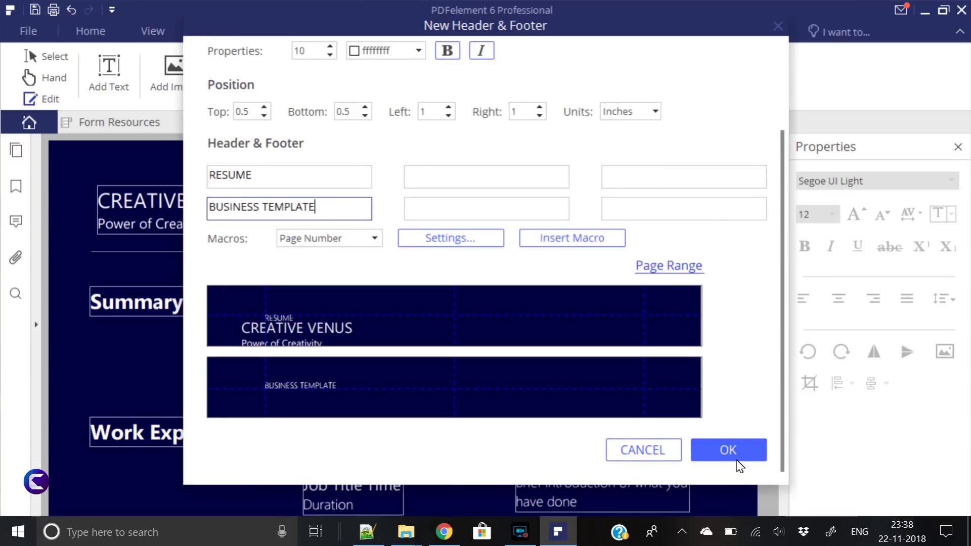
scroll(347, 389, up, 2)
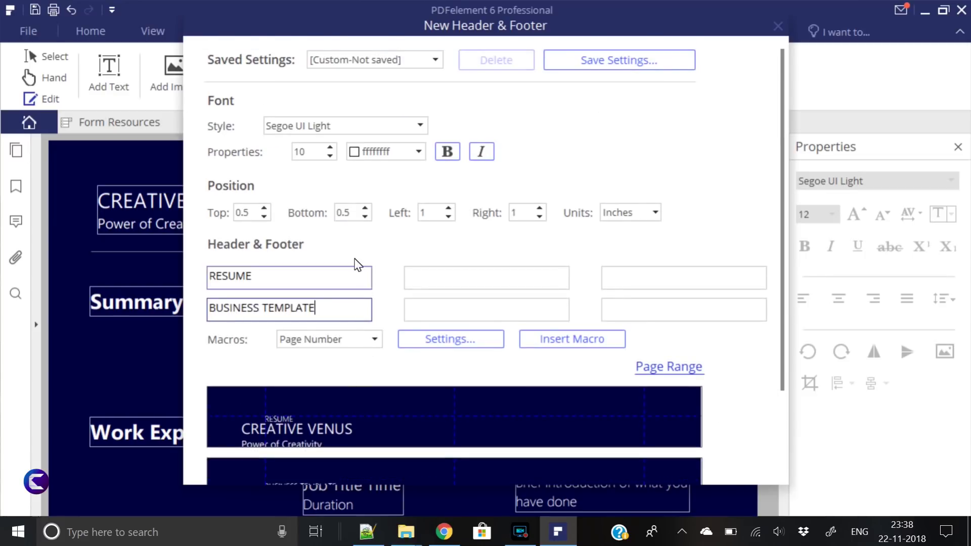
click(265, 217)
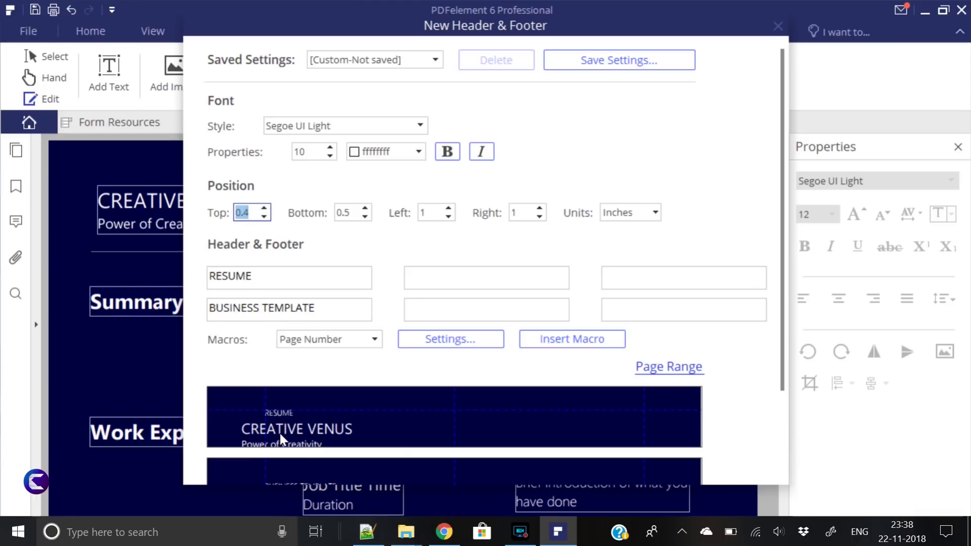
Step: Set the header and footer to a 0.2-inch top and 0.6-inch left margin, and apply
click(265, 216)
click(265, 217)
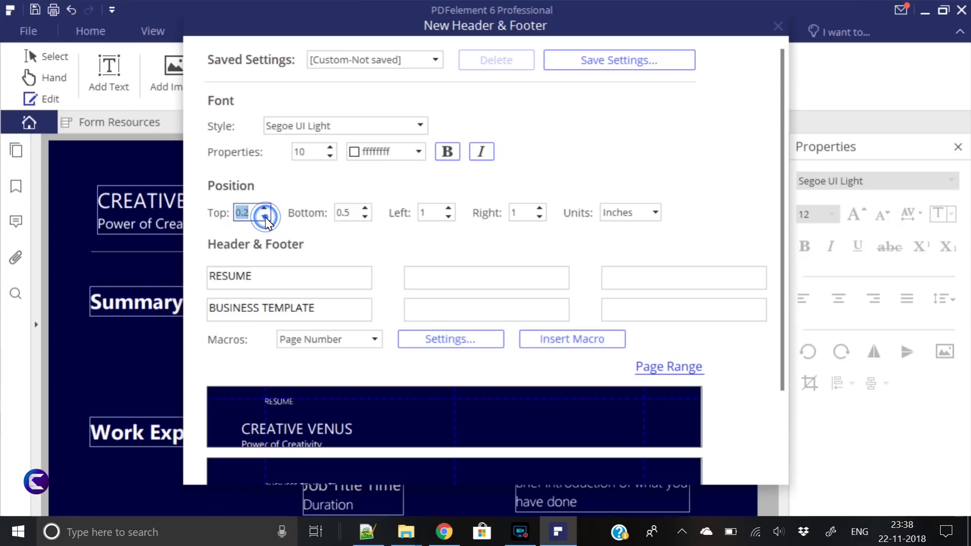
click(264, 209)
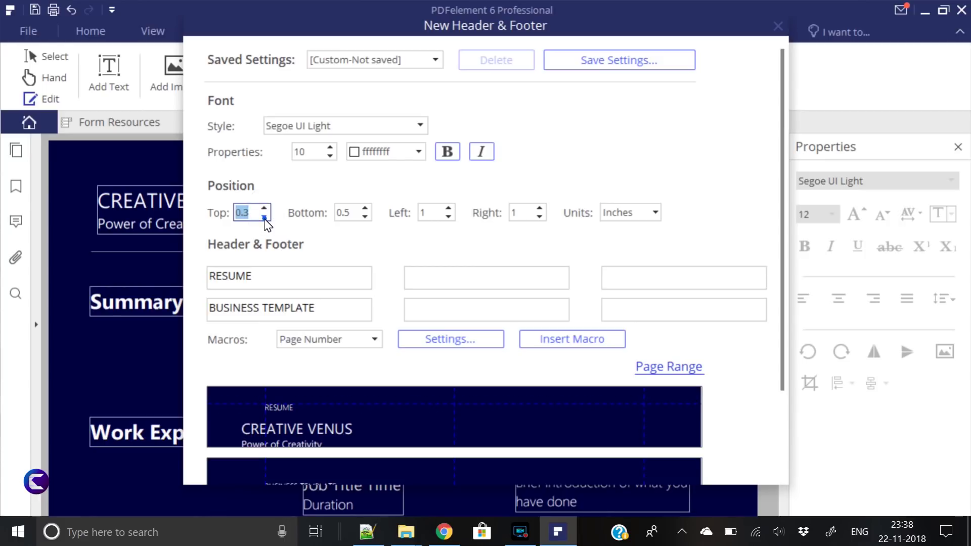
click(264, 218)
click(449, 218)
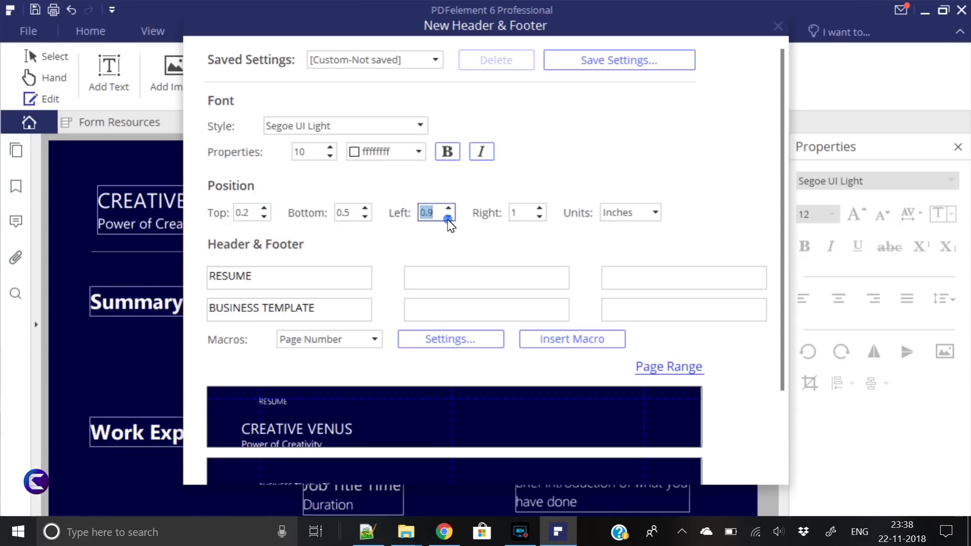
click(448, 217)
click(448, 217)
click(449, 217)
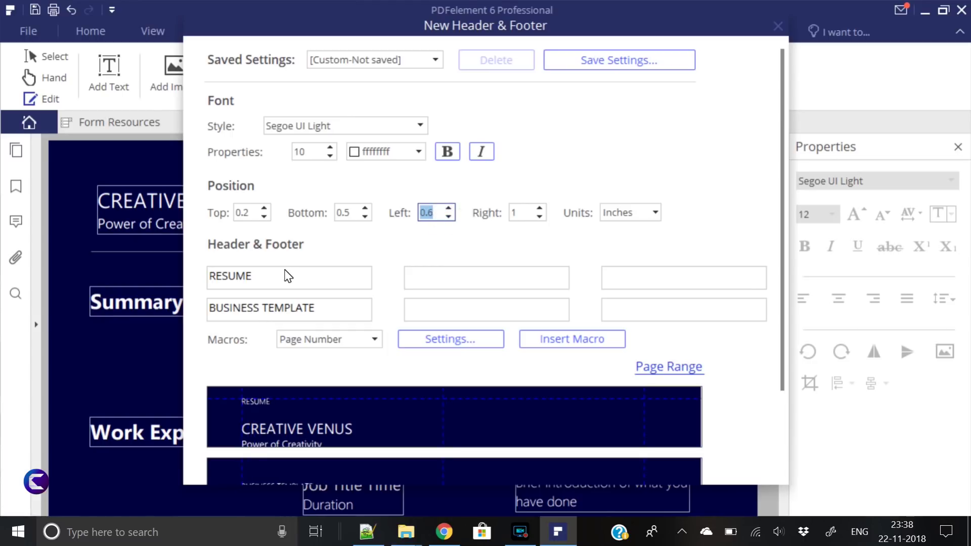
scroll(453, 273, down, 2)
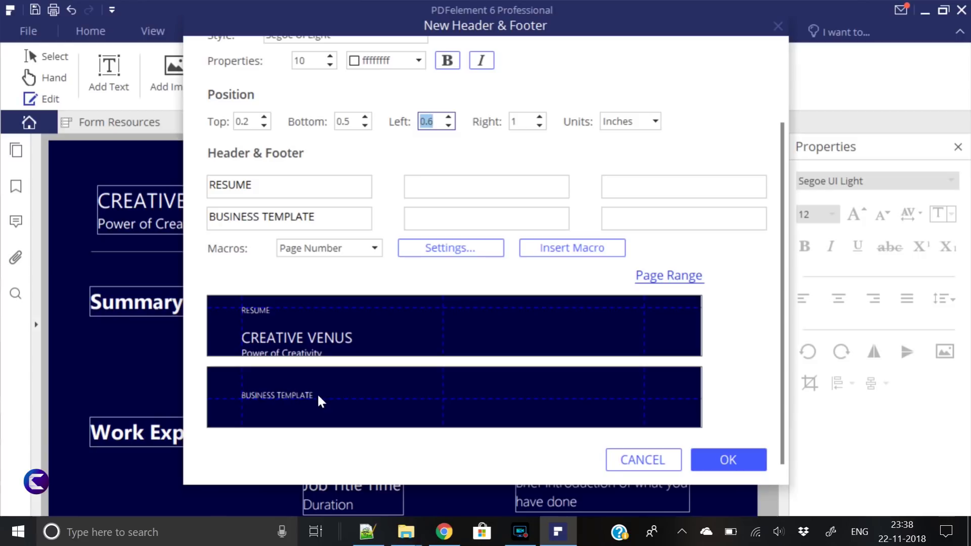
click(729, 460)
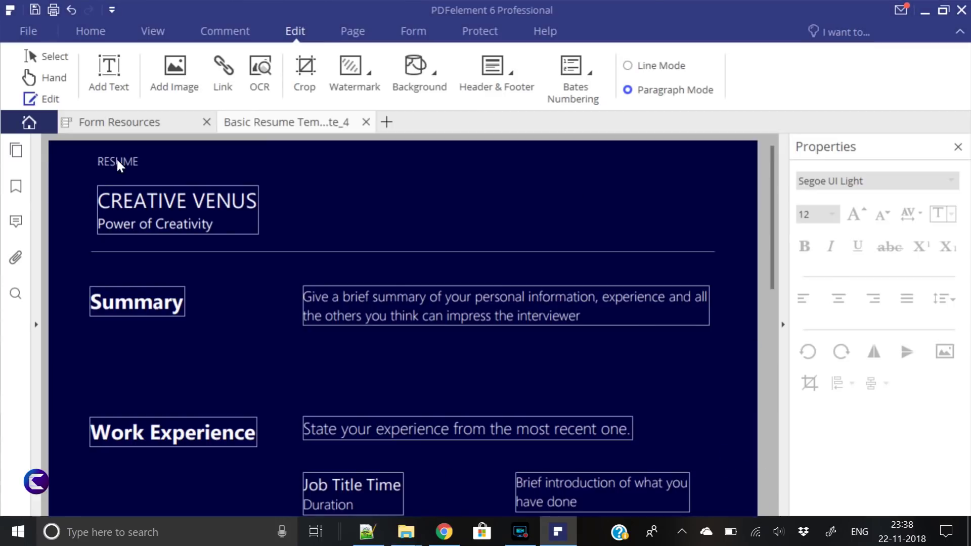
Step: Scroll the page to check the RESUME header and BUSINESS TEMPLATE footer, then dismiss Add Image
scroll(361, 273, down, 10)
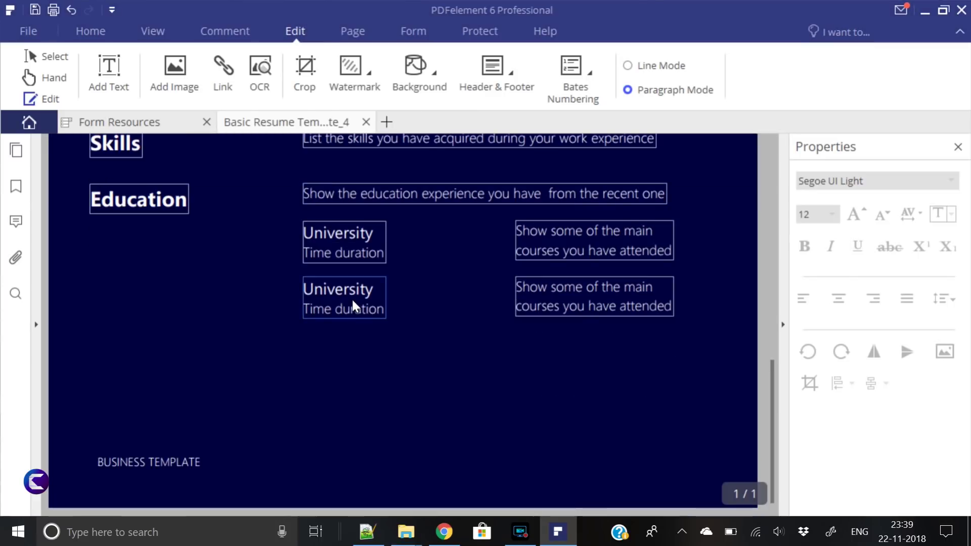
scroll(429, 452, up, 10)
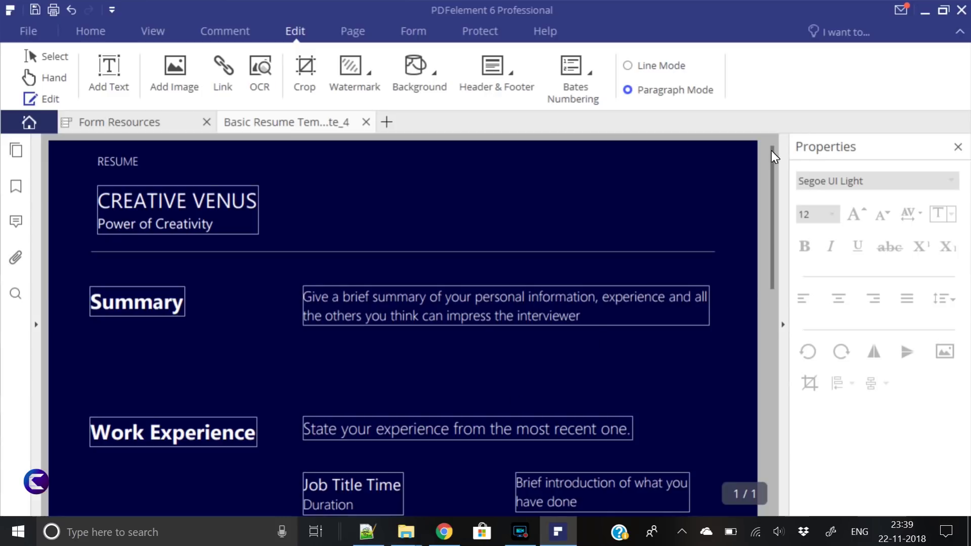
click(174, 75)
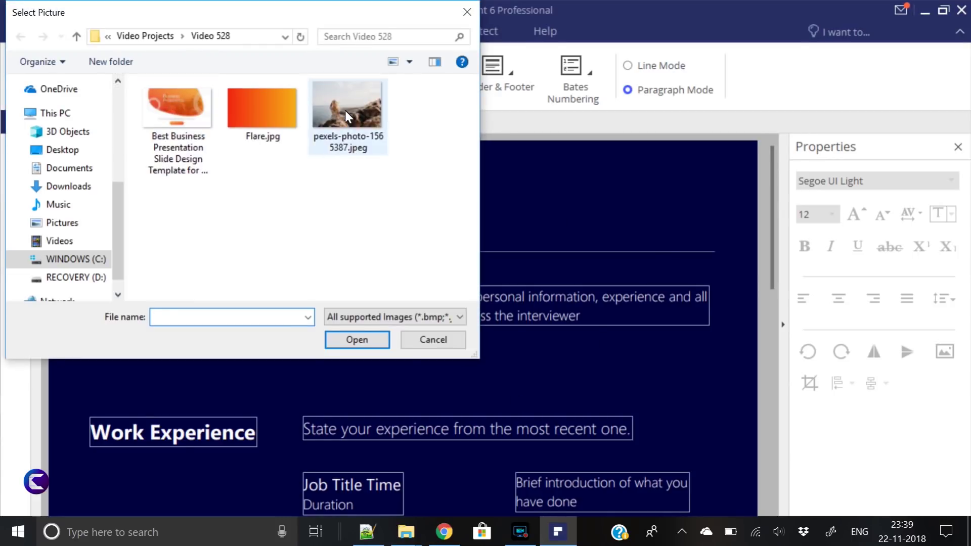
double_click(341, 109)
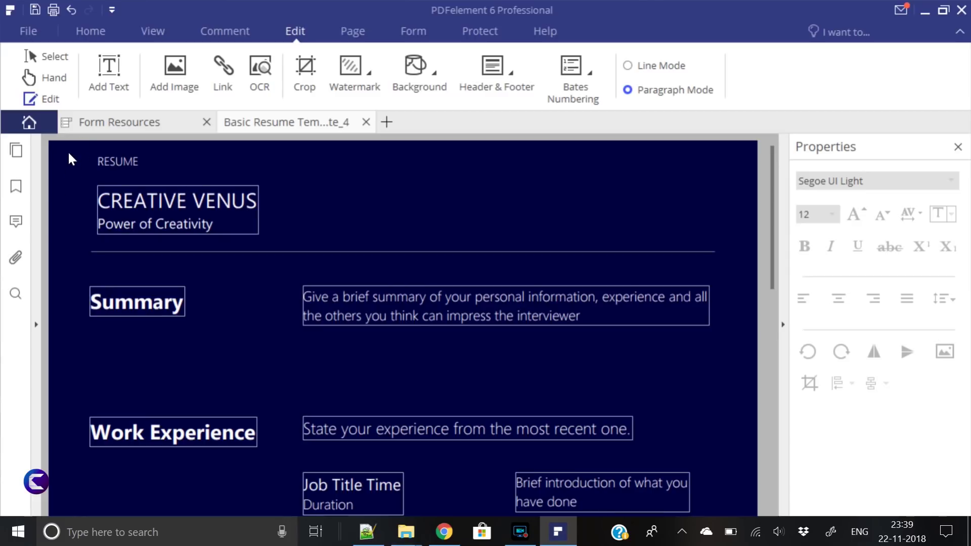
click(29, 29)
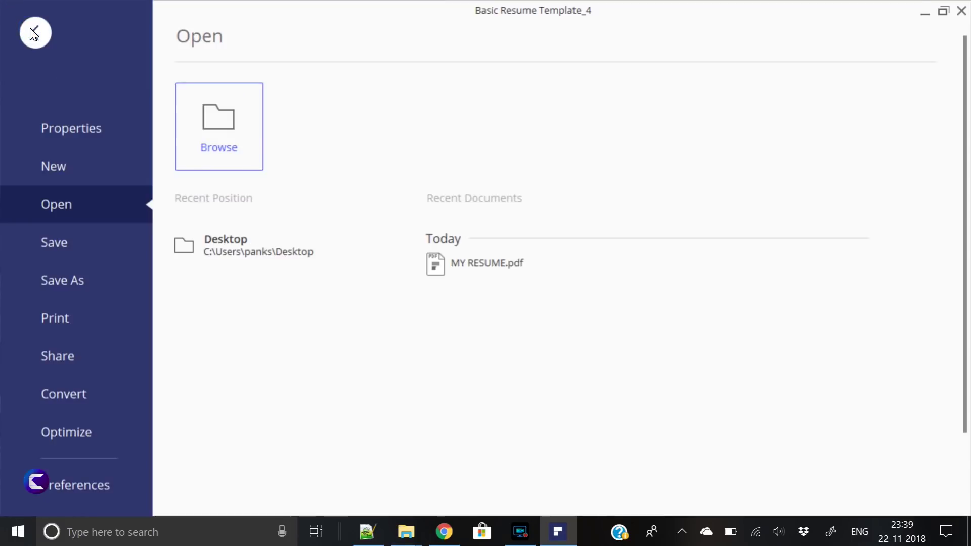
Step: Save a copy named MY RESUME.pdf to the Desktop, then minimise PDFelement
click(69, 245)
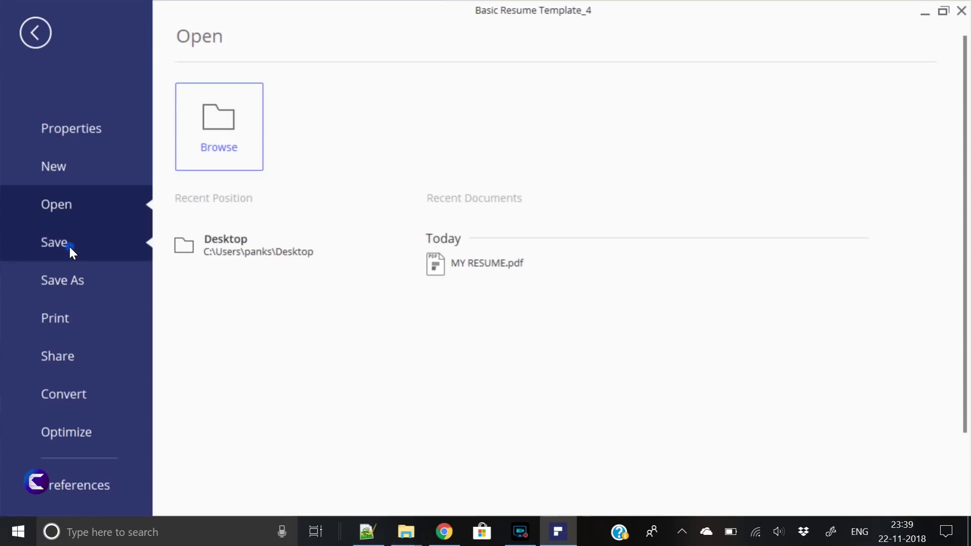
click(62, 284)
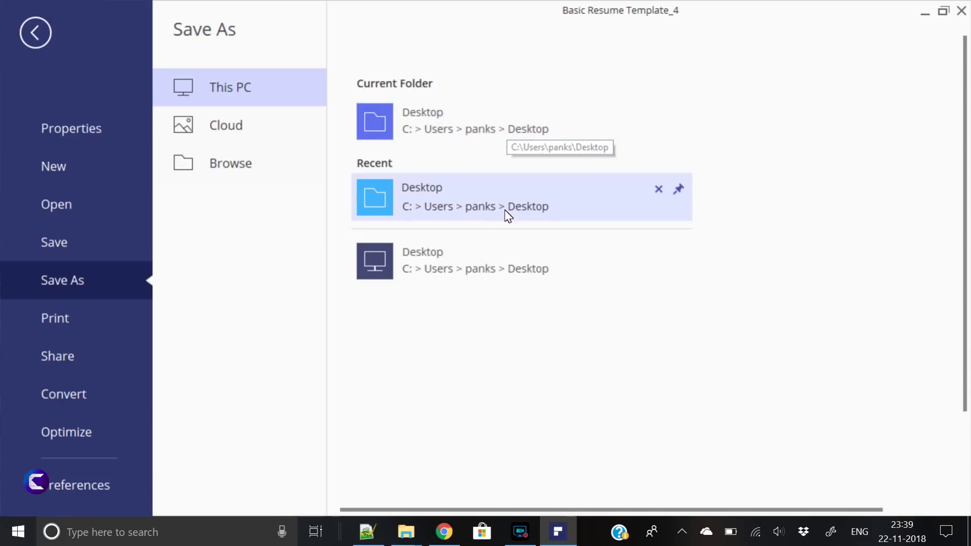
click(472, 126)
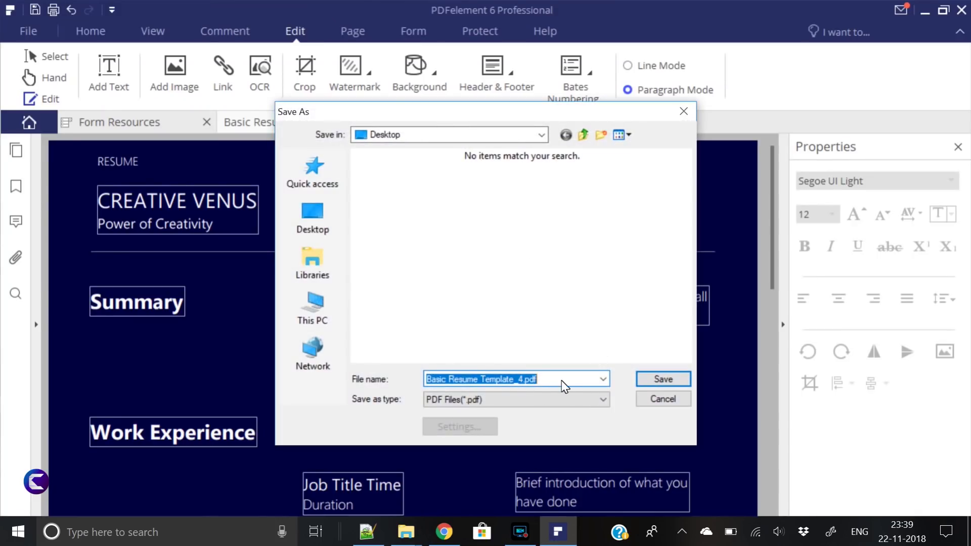
click(516, 380)
double_click(502, 379)
text(MY RESUME)
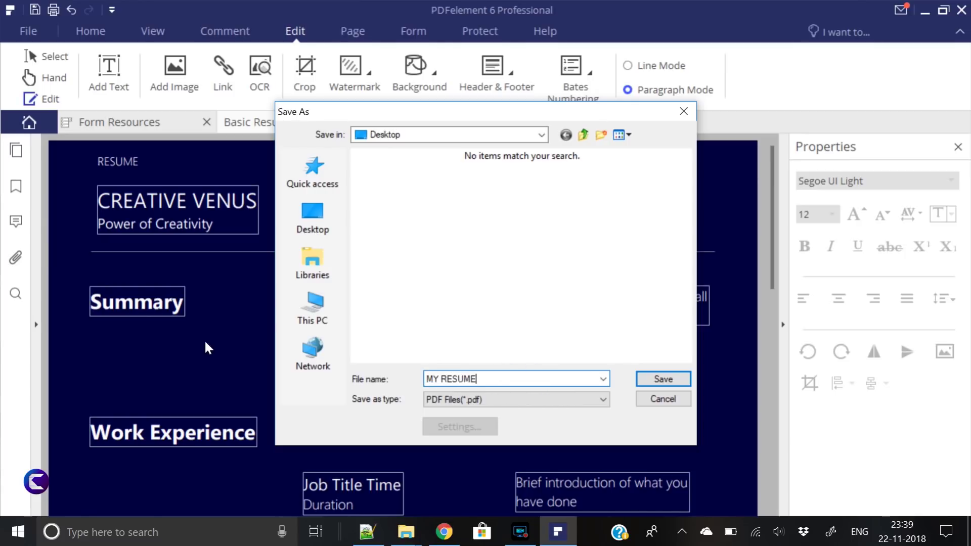
key(Return)
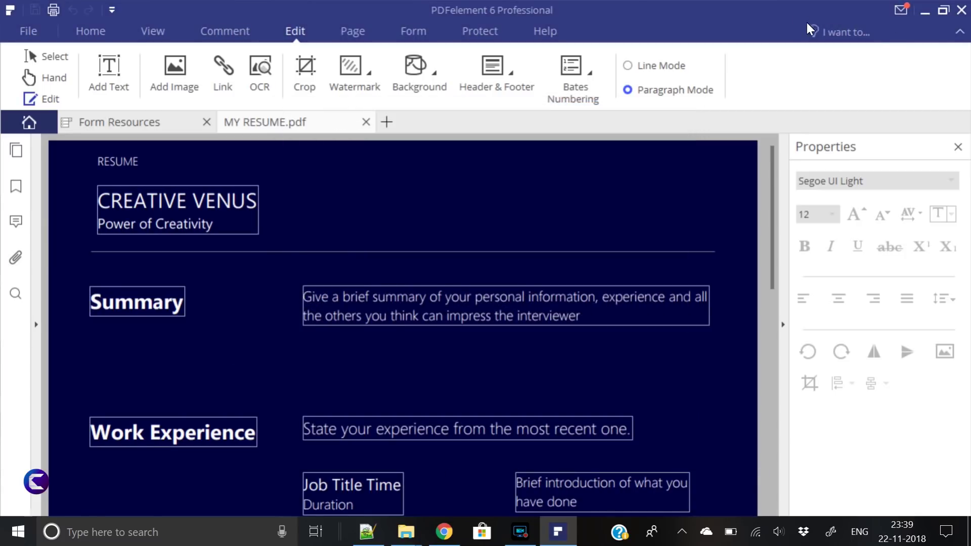
click(924, 10)
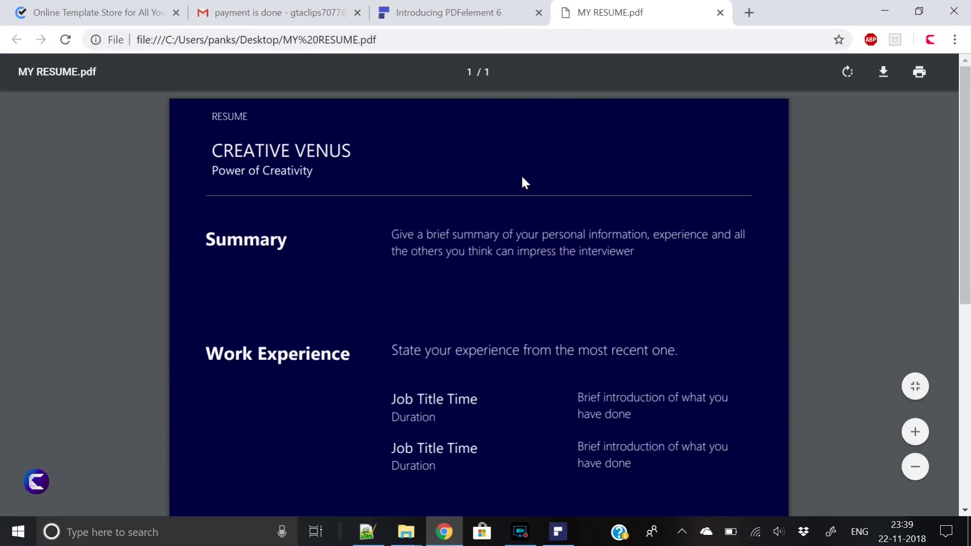
Step: Scroll down MY RESUME.pdf in Chrome to the Education section and BUSINESS TEMPLATE footer
scroll(530, 170, down, 3)
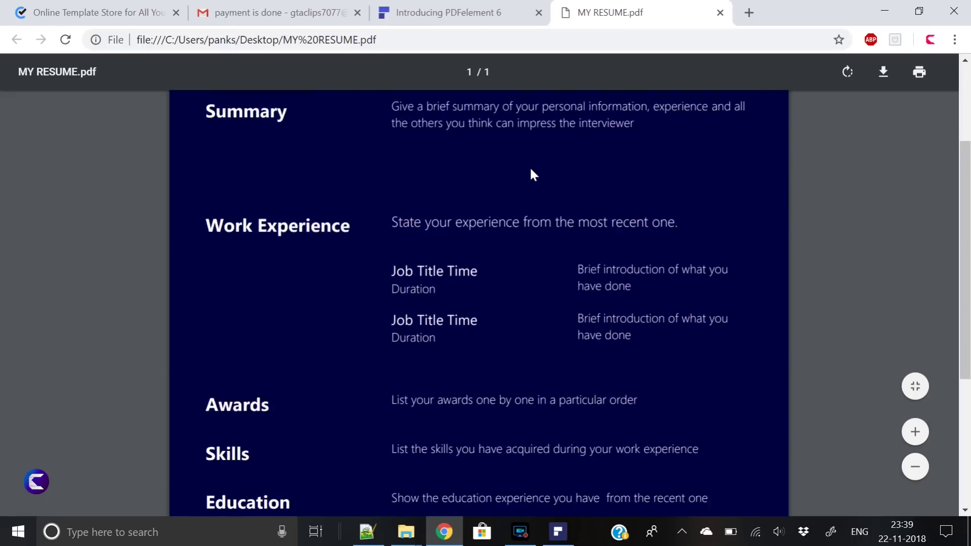
scroll(529, 161, down, 2)
scroll(454, 219, down, 3)
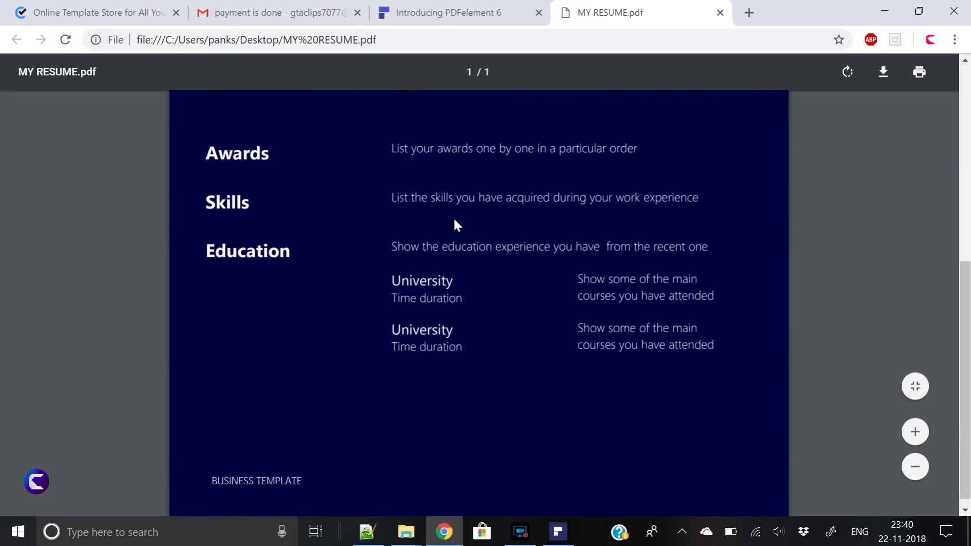
scroll(454, 219, down, 1)
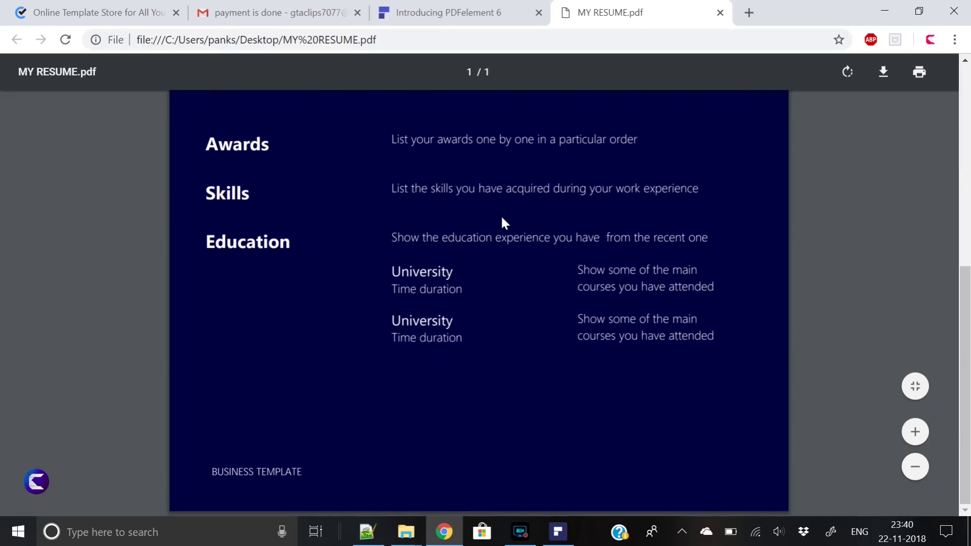
key(F11)
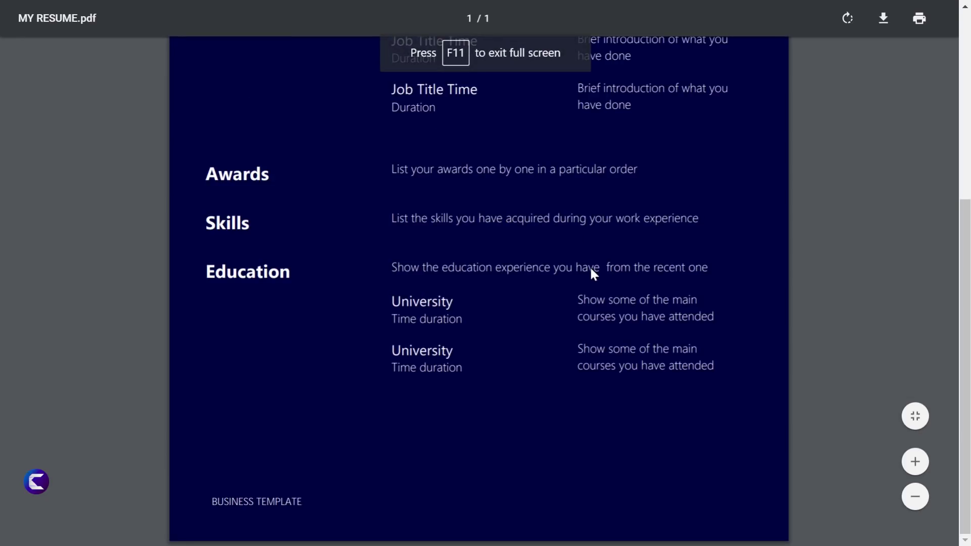
scroll(593, 269, up, 6)
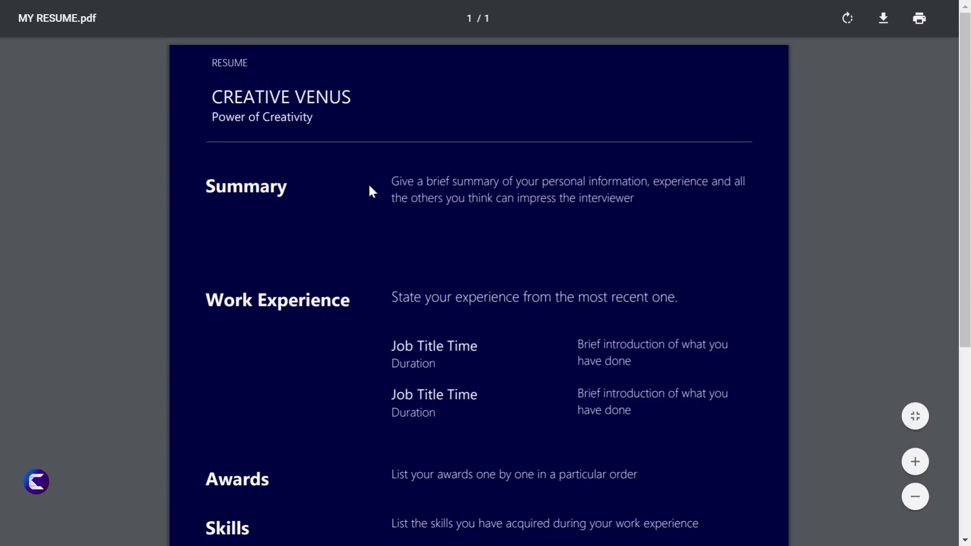
scroll(369, 186, down, 6)
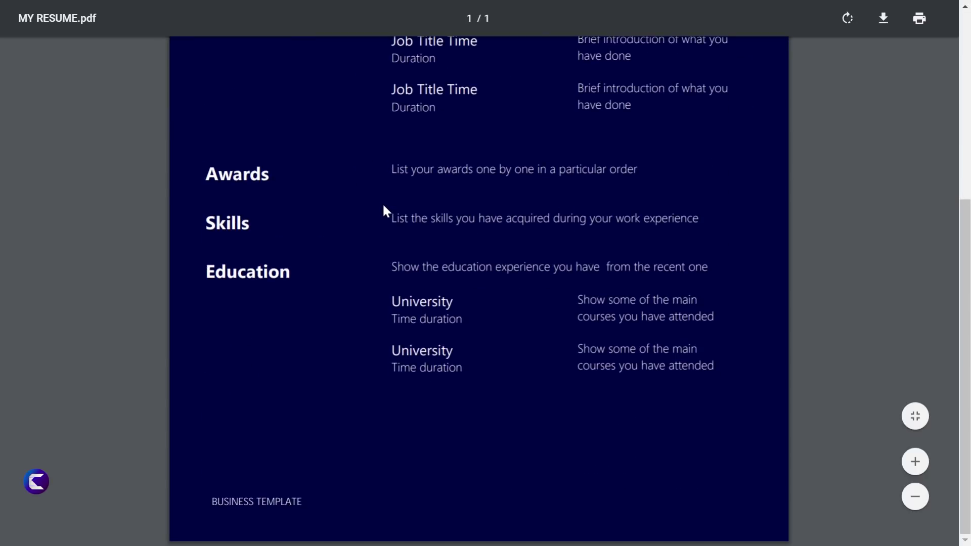
scroll(387, 222, up, 6)
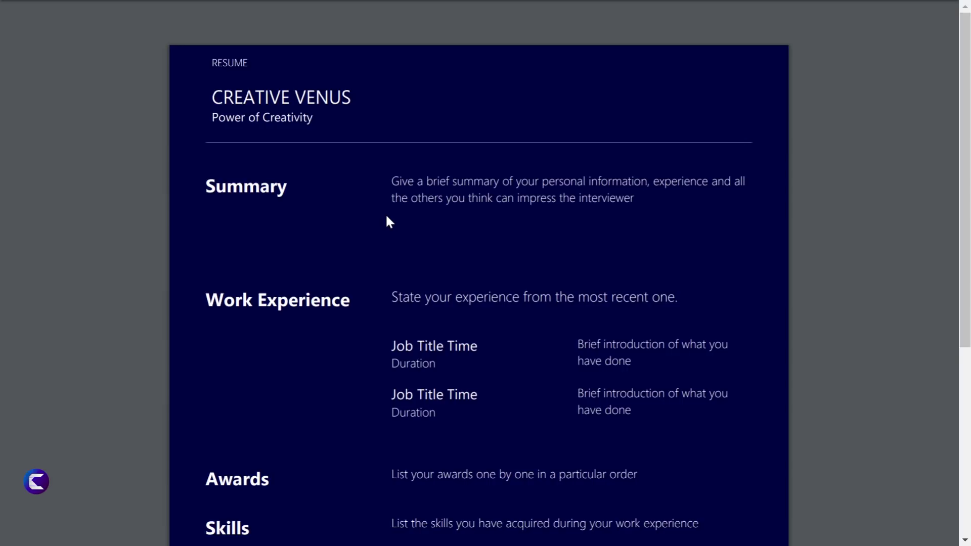
scroll(386, 202, down, 6)
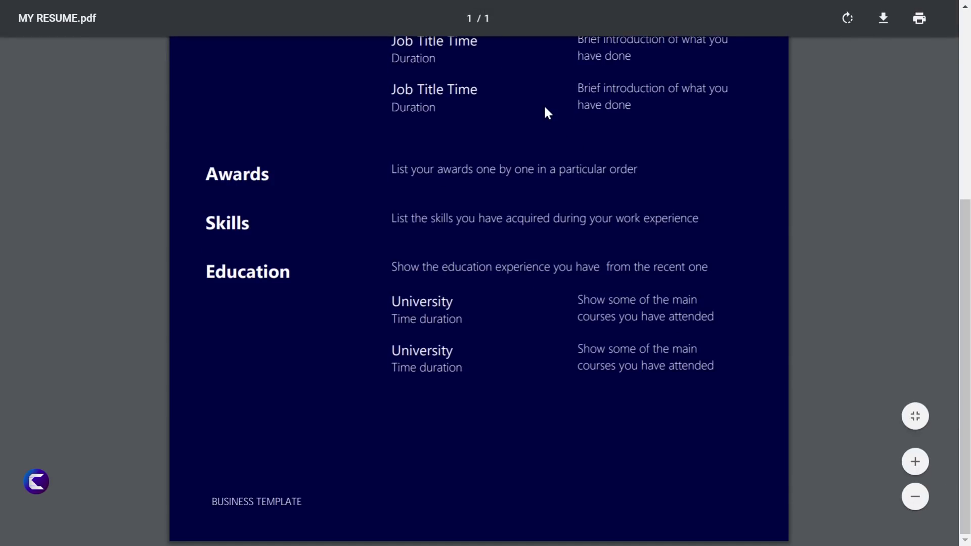
mouse_move(489, 4)
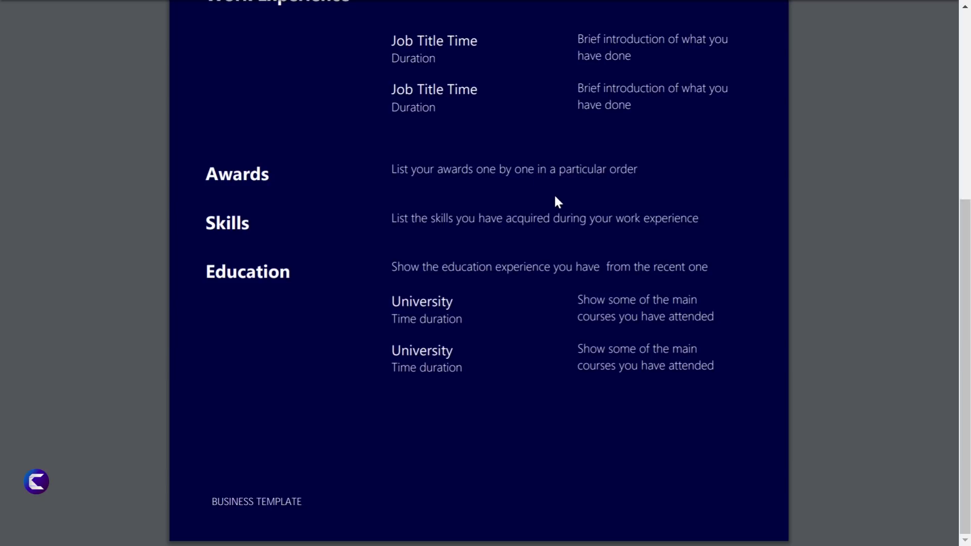
key(F11)
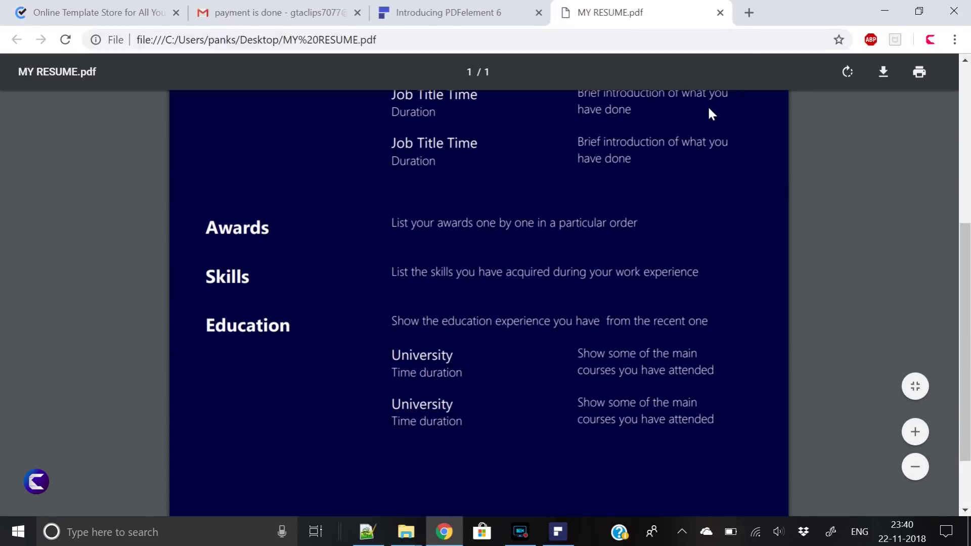